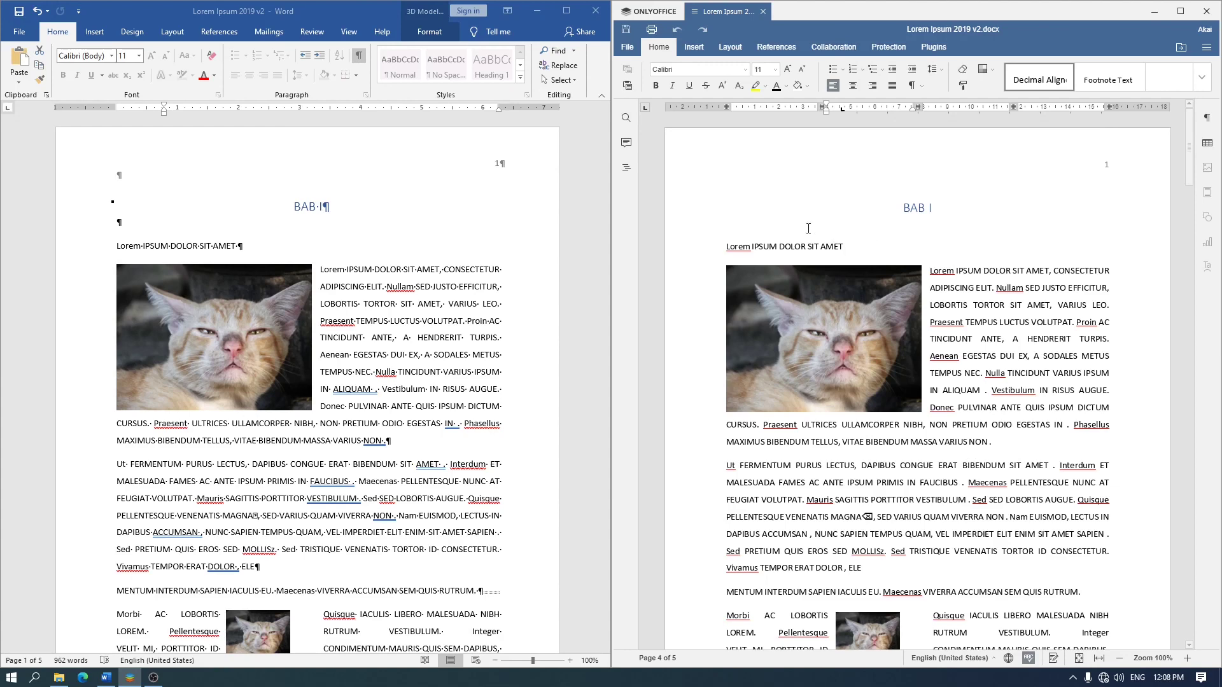
# Step: Open ONLYOFFICE's start page to show the About panel with version 5.6.0.21
pyautogui.click(648, 12)
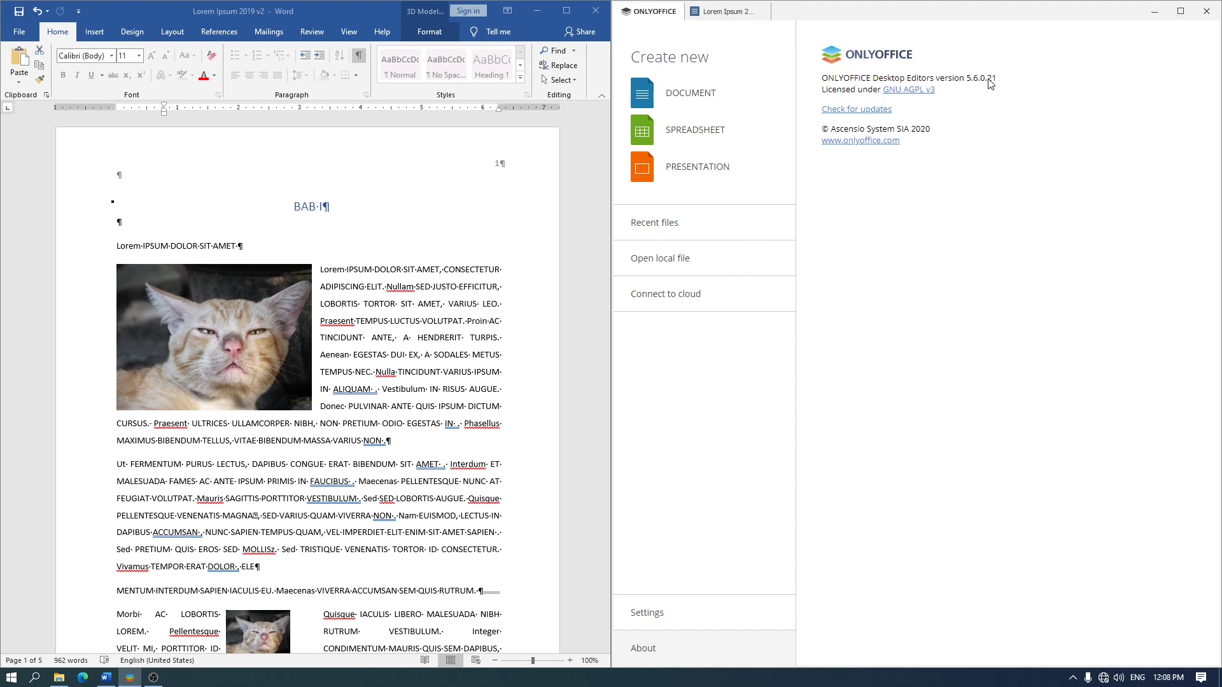
# Step: Switch ONLYOFFICE back to the Lorem Ipsum 2019 v2 document
pyautogui.click(724, 11)
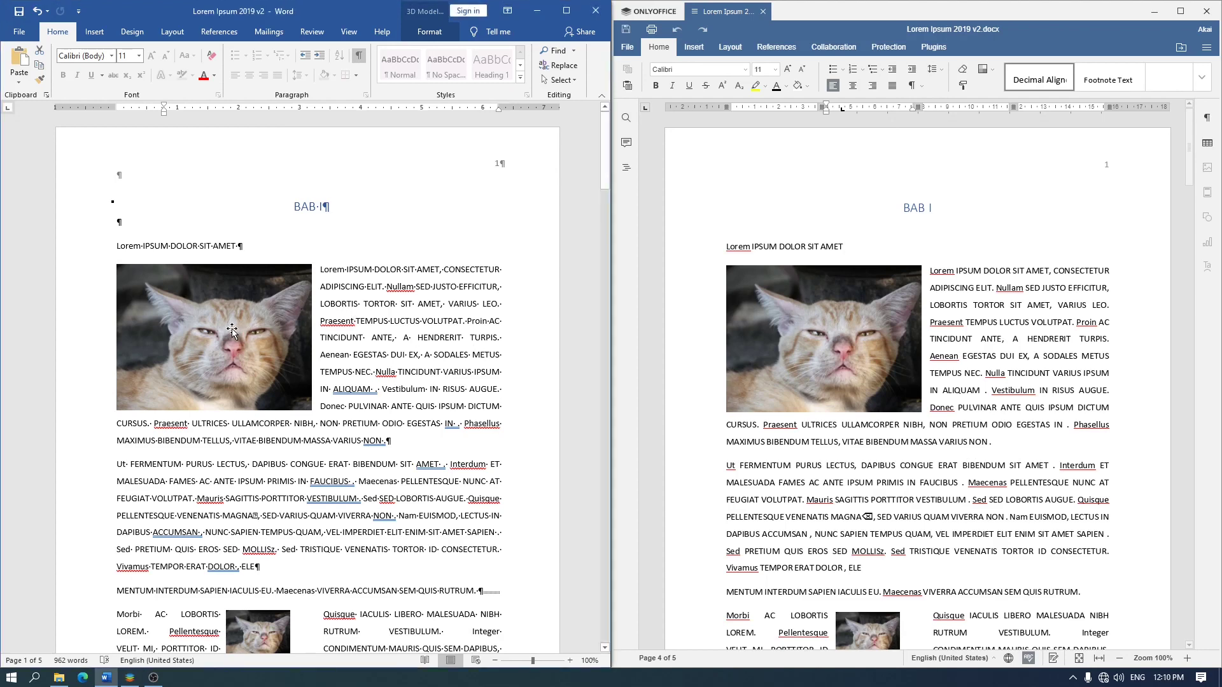
# Step: Inspect the cat picture's Wrap Text options in Word, leaving them unchanged
pyautogui.click(180, 332)
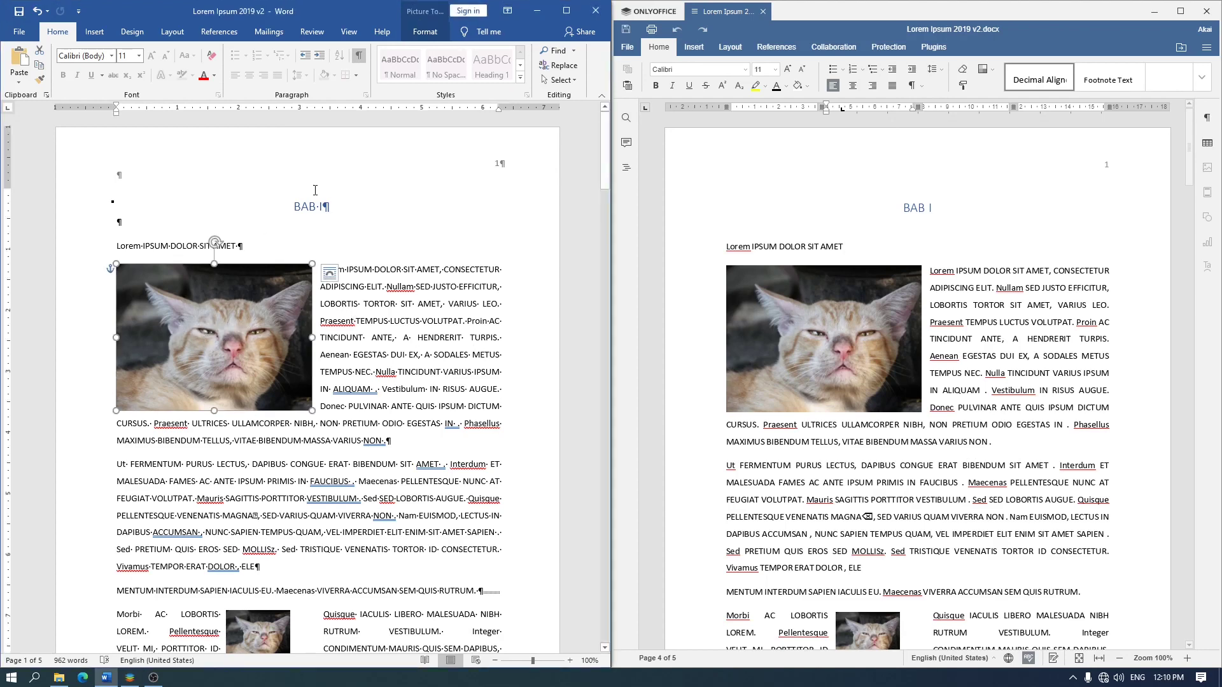
pyautogui.click(417, 37)
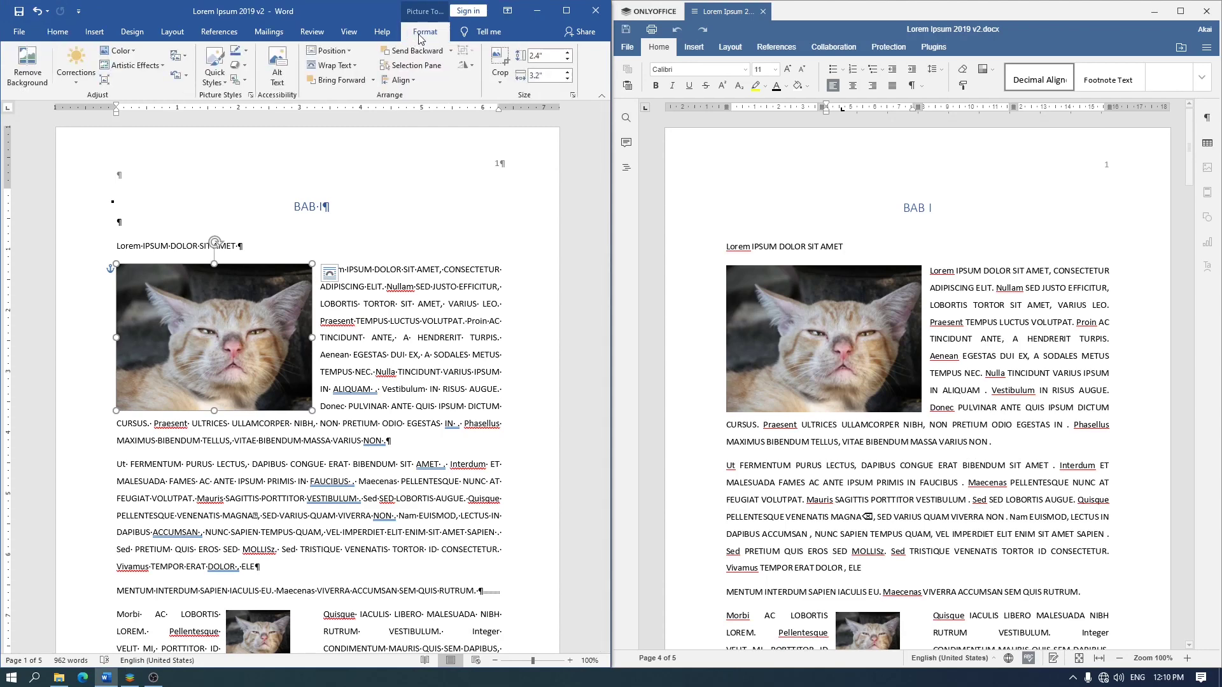
pyautogui.click(356, 67)
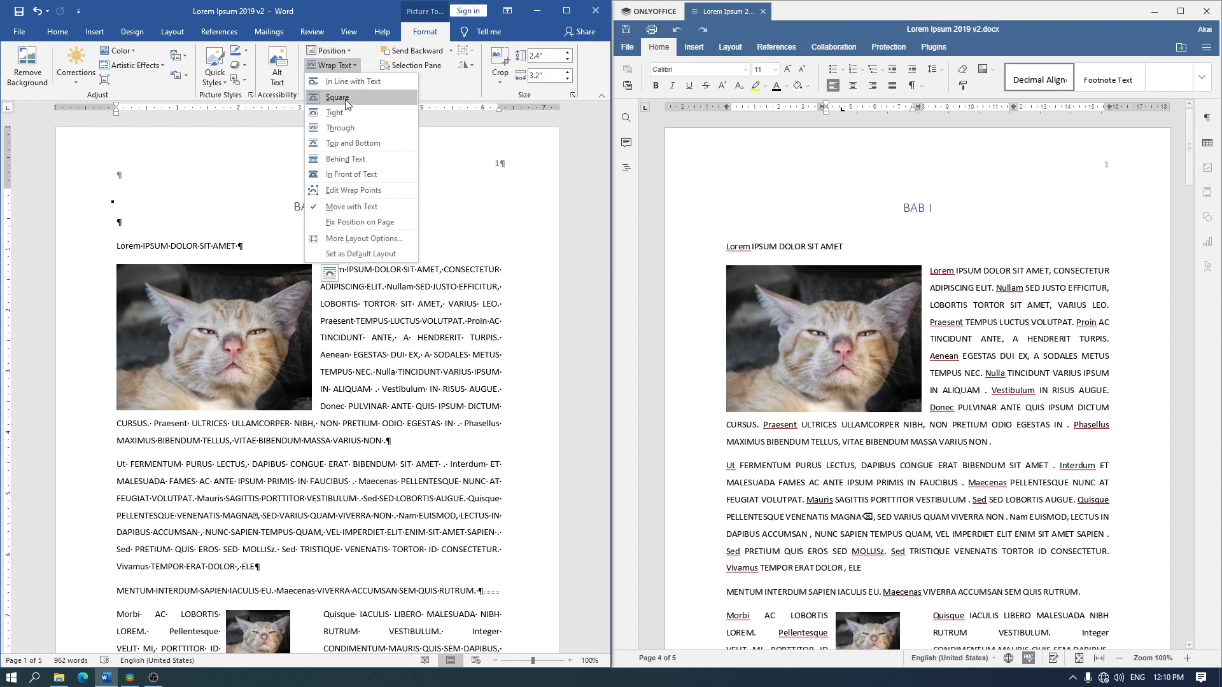
pyautogui.click(375, 294)
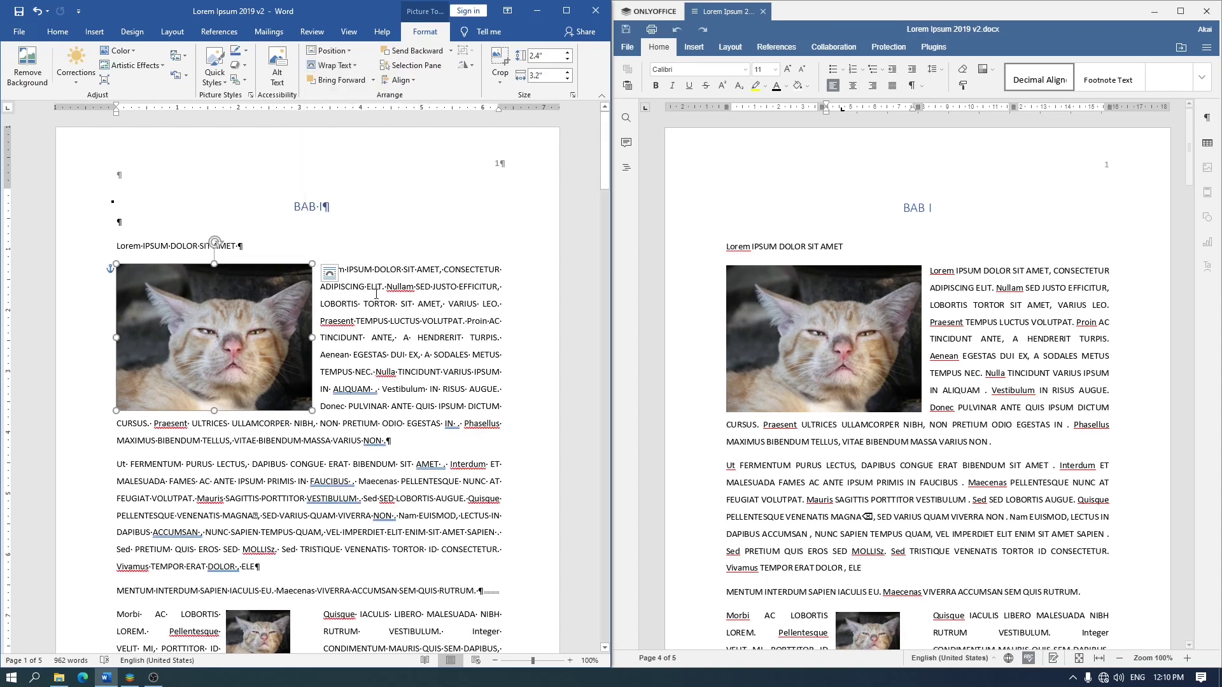
pyautogui.click(376, 294)
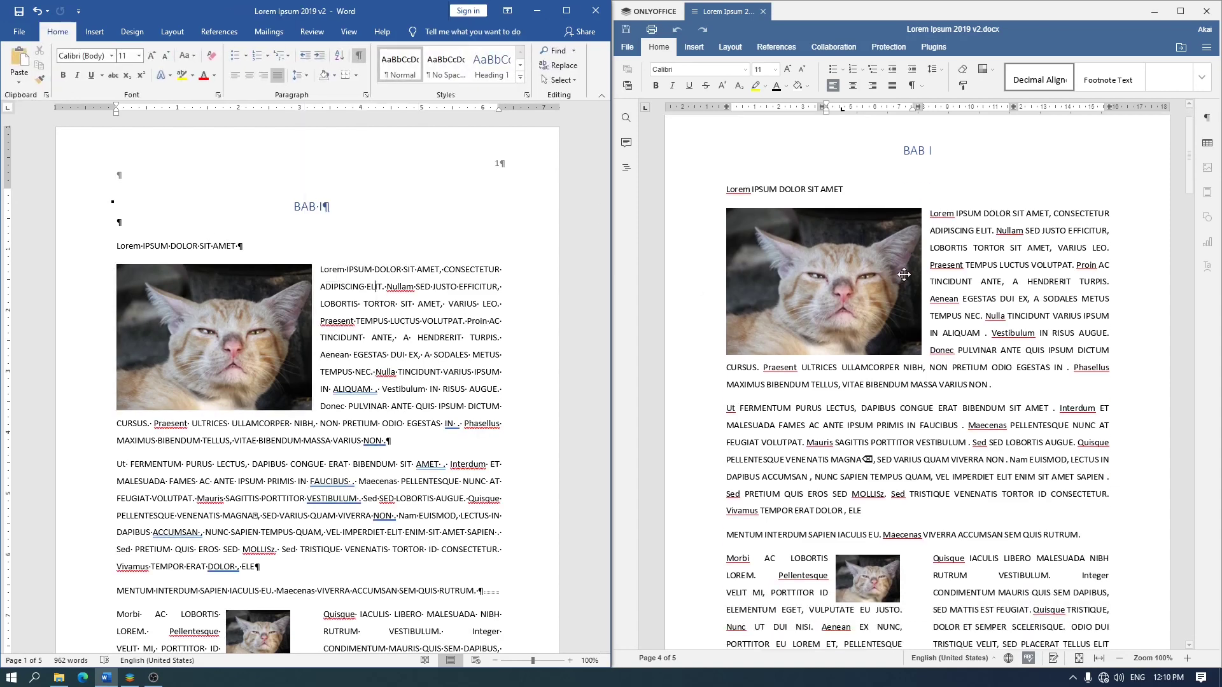
# Step: Scroll both documents down to the two-column section ending at RUTRUM
pyautogui.scroll(-3, 904, 275)
pyautogui.scroll(-2, 904, 275)
pyautogui.scroll(-2, 903, 275)
pyautogui.scroll(-1, 904, 275)
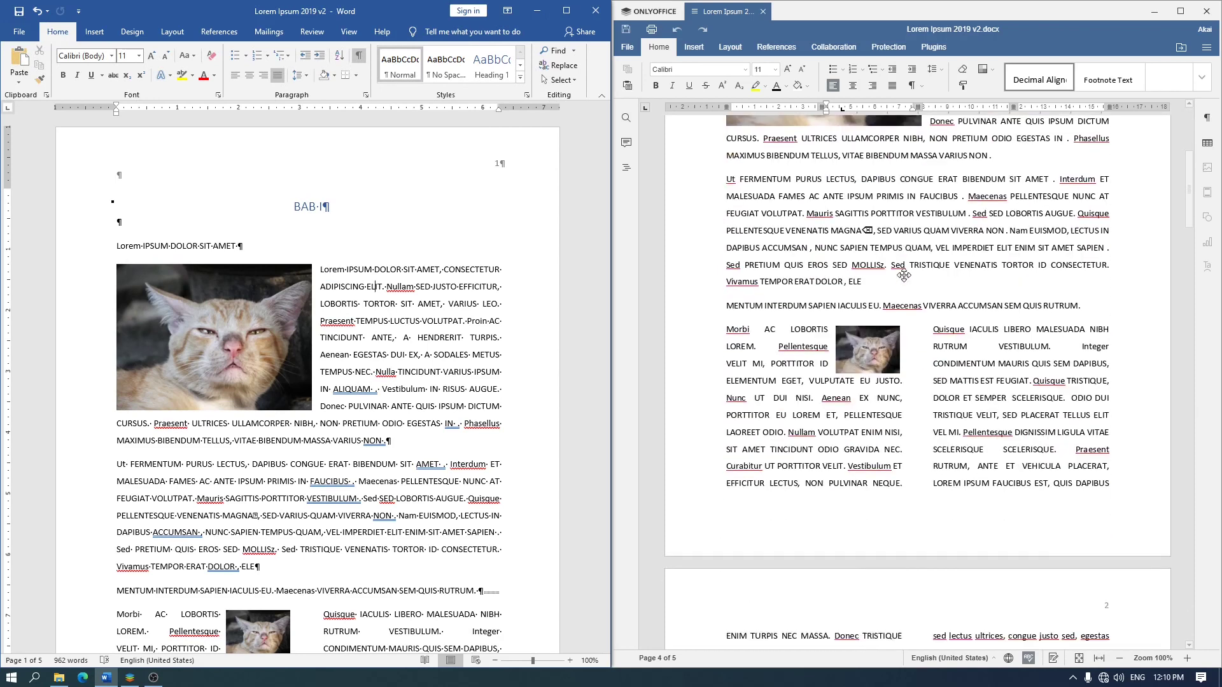
pyautogui.scroll(-2, 387, 362)
pyautogui.scroll(-2, 387, 361)
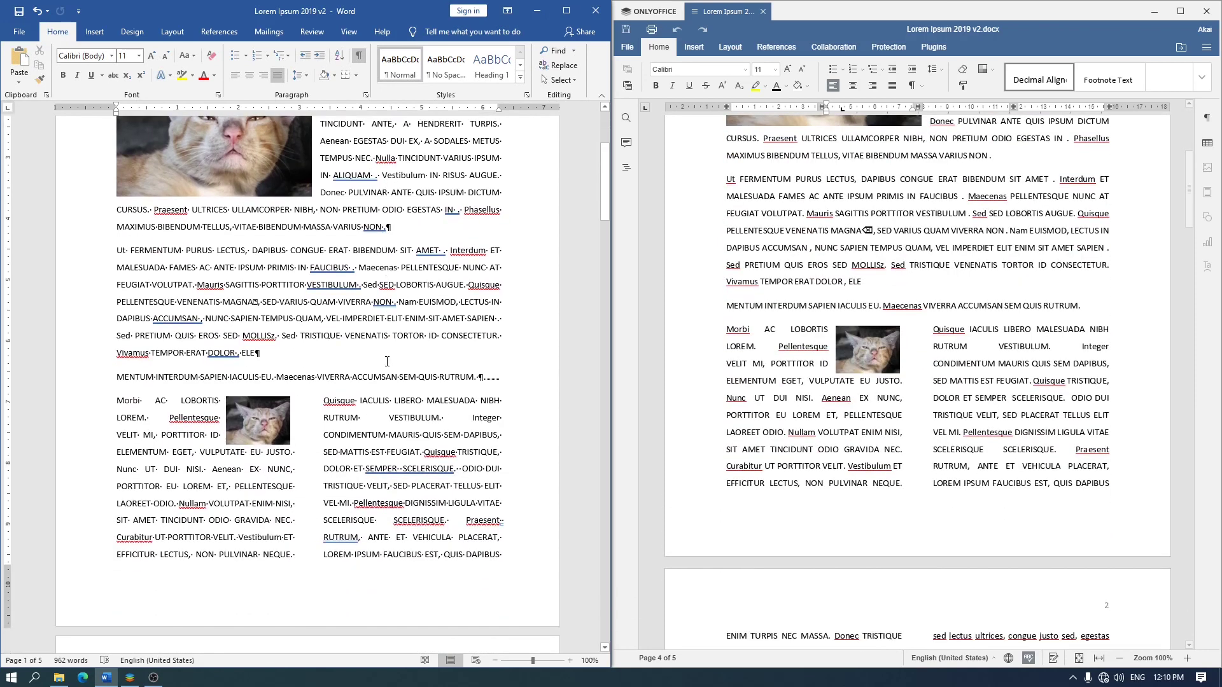
pyautogui.scroll(-2, 387, 361)
pyautogui.scroll(-1, 387, 362)
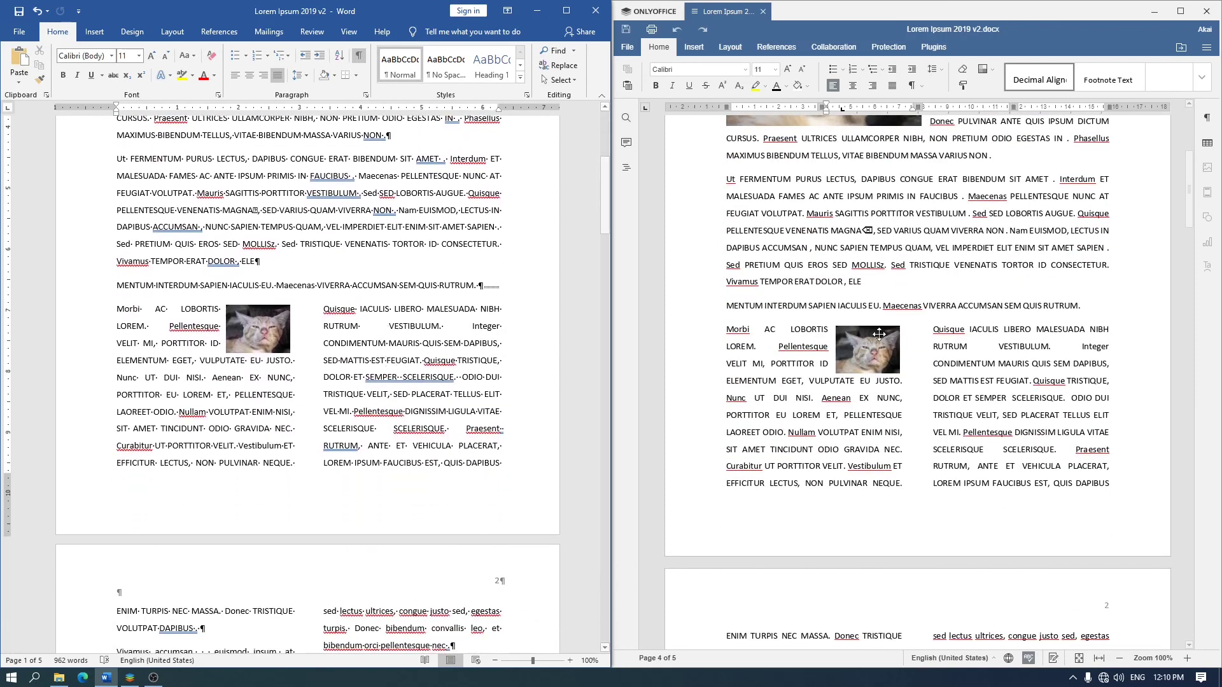
pyautogui.click(1091, 306)
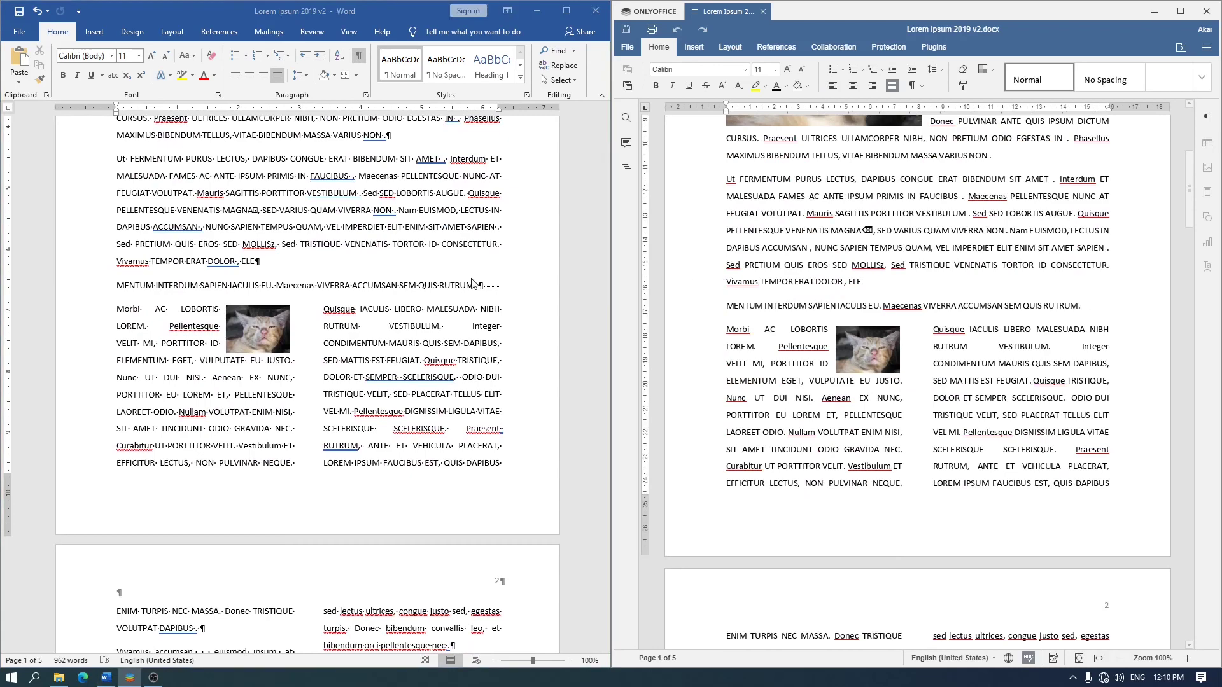
pyautogui.click(493, 288)
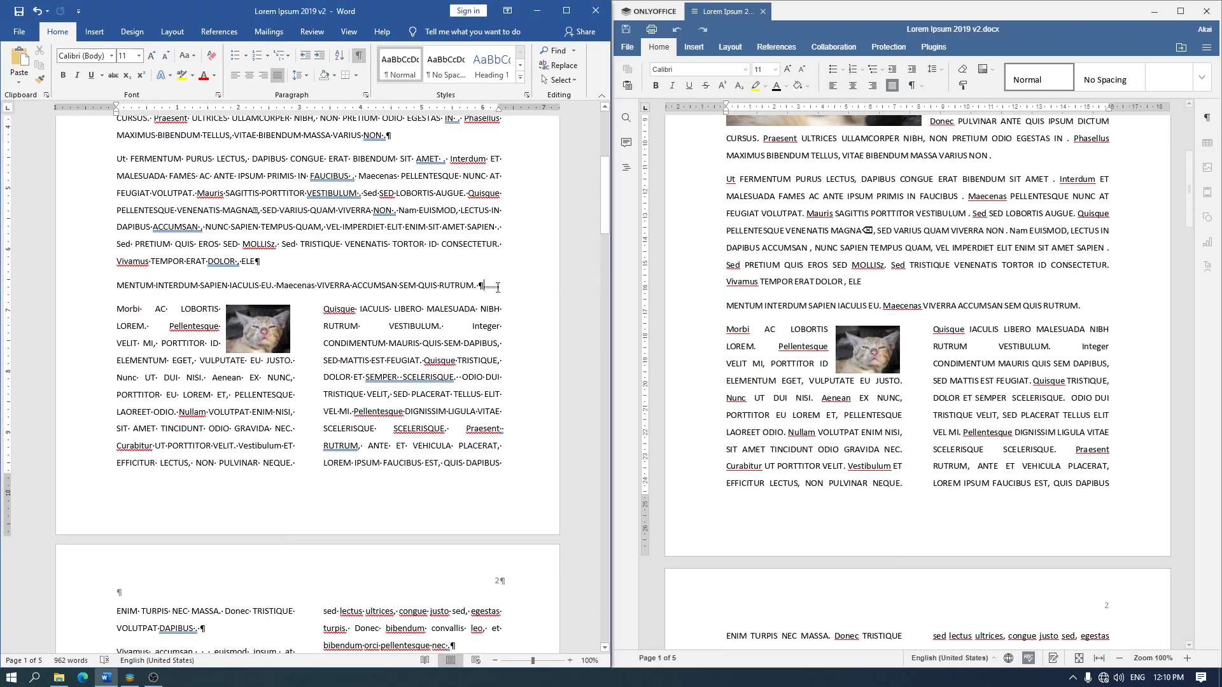
# Step: Turn on non-printing characters (¶) in ONLYOFFICE and scroll down to page 2
pyautogui.click(911, 86)
pyautogui.scroll(1, 876, 401)
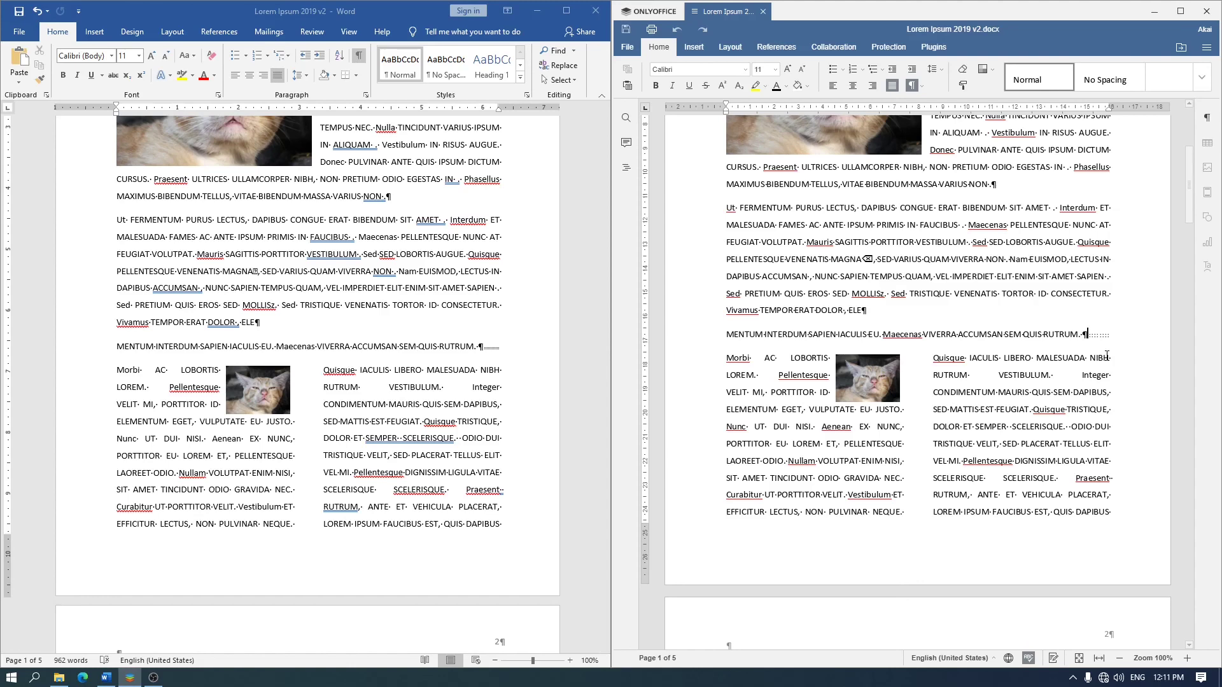
pyautogui.scroll(-1, 860, 437)
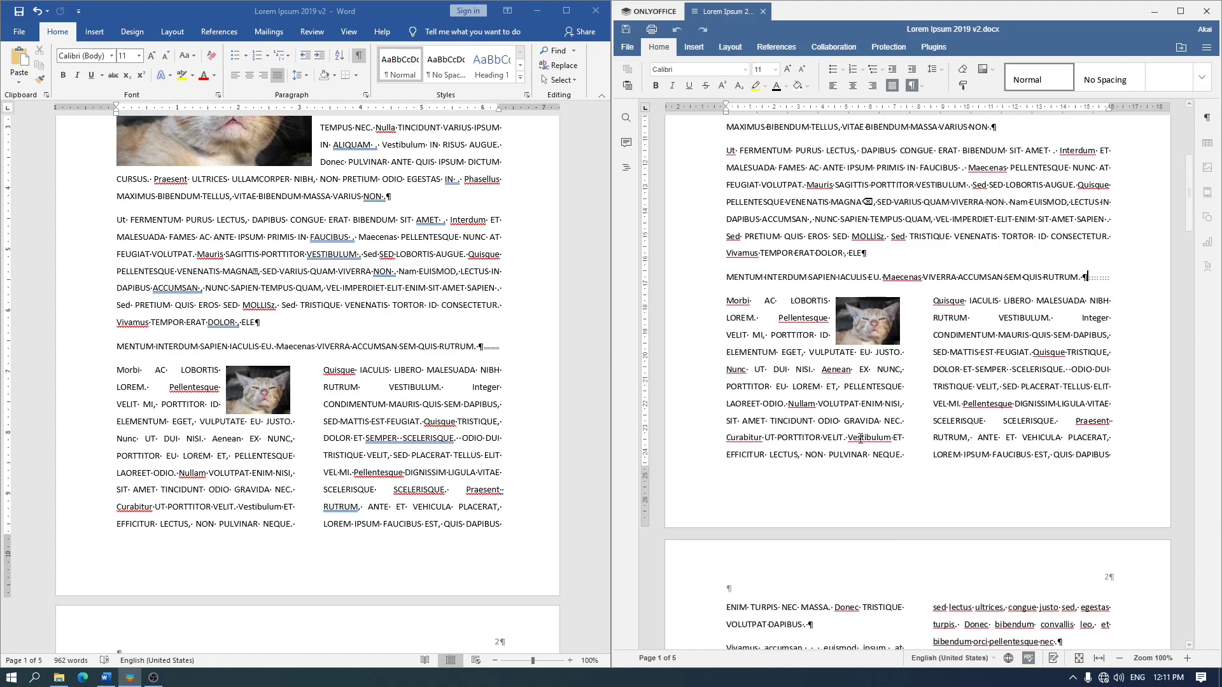
pyautogui.scroll(-2, 860, 438)
pyautogui.scroll(-2, 860, 438)
pyautogui.scroll(-2, 861, 438)
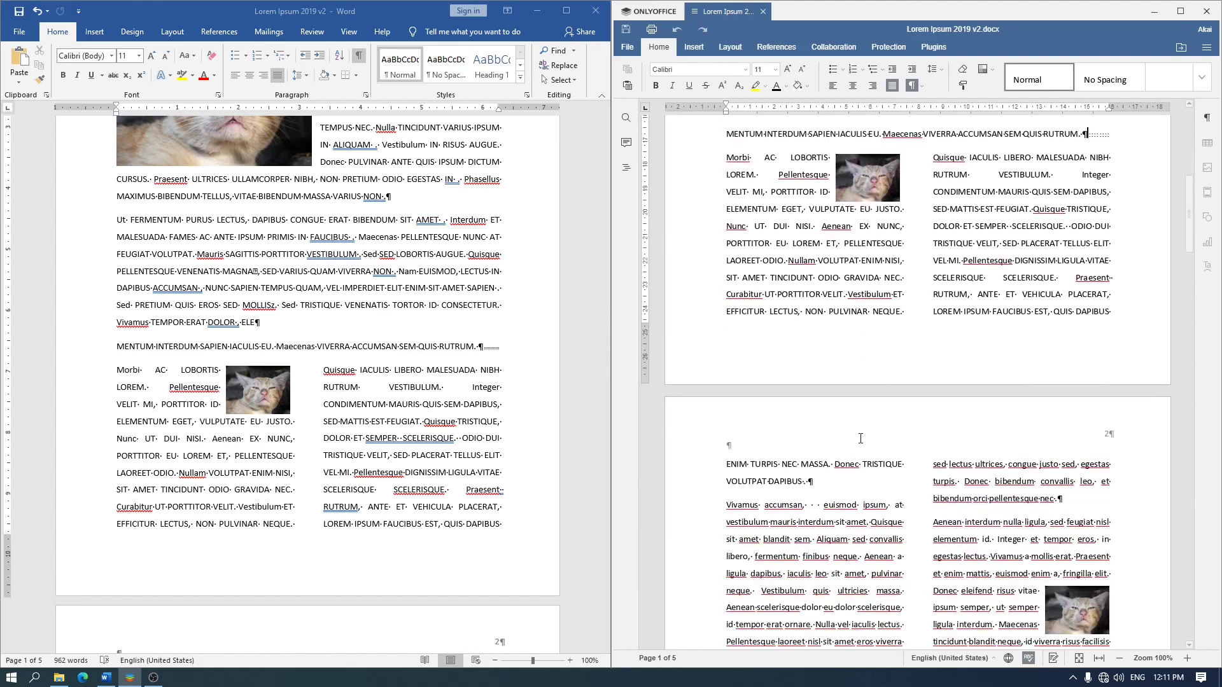
pyautogui.scroll(-2, 861, 438)
pyautogui.scroll(-7, 860, 438)
pyautogui.scroll(-1, 861, 438)
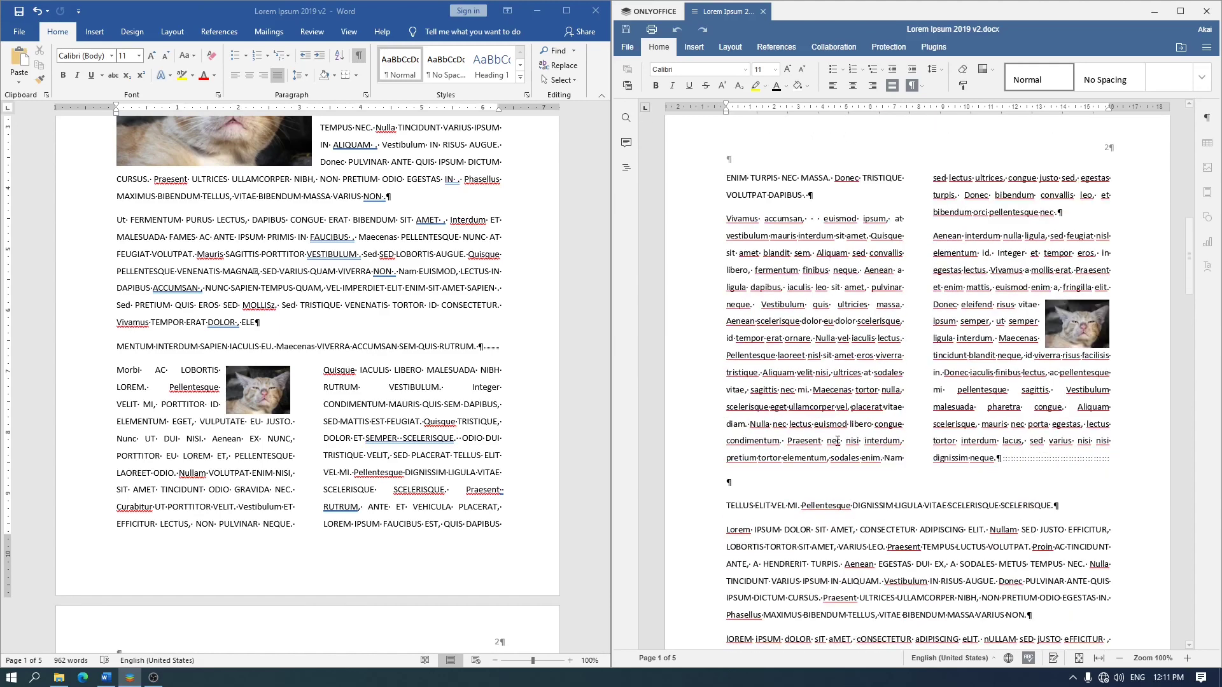
pyautogui.scroll(-1, 407, 414)
pyautogui.scroll(-3, 408, 414)
pyautogui.scroll(-5, 401, 409)
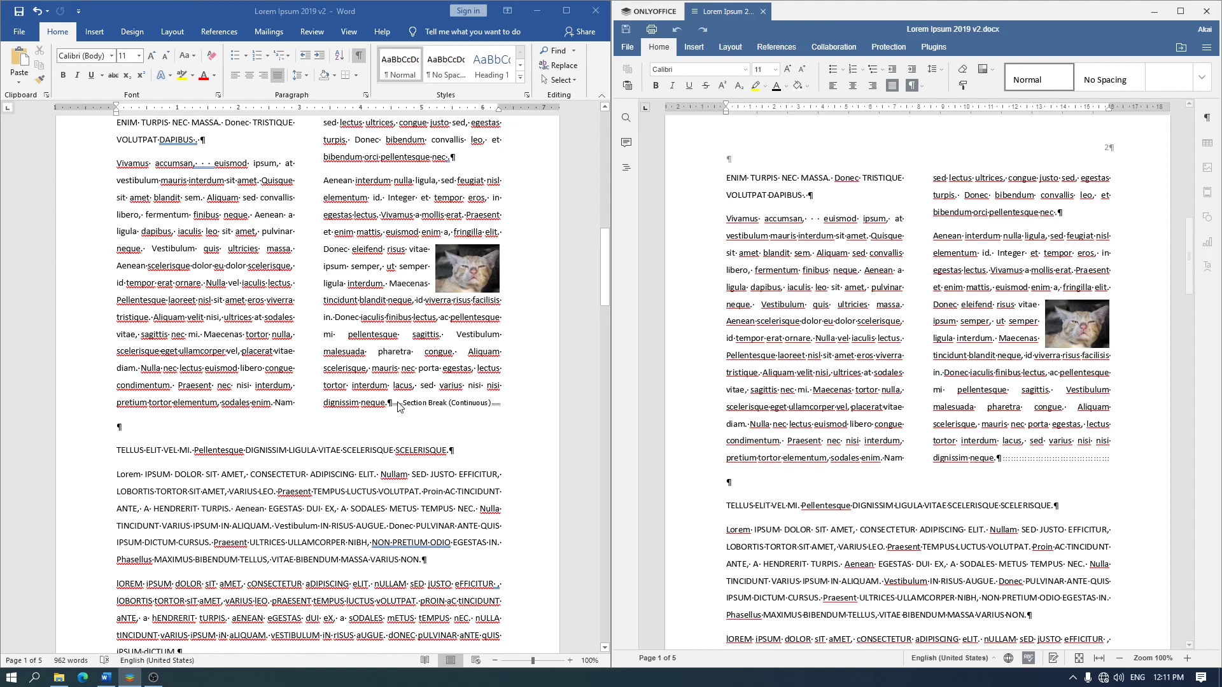
# Step: Scroll both documents on to page 3 with the BAB II heading and Daftar Tabel list
pyautogui.click(868, 491)
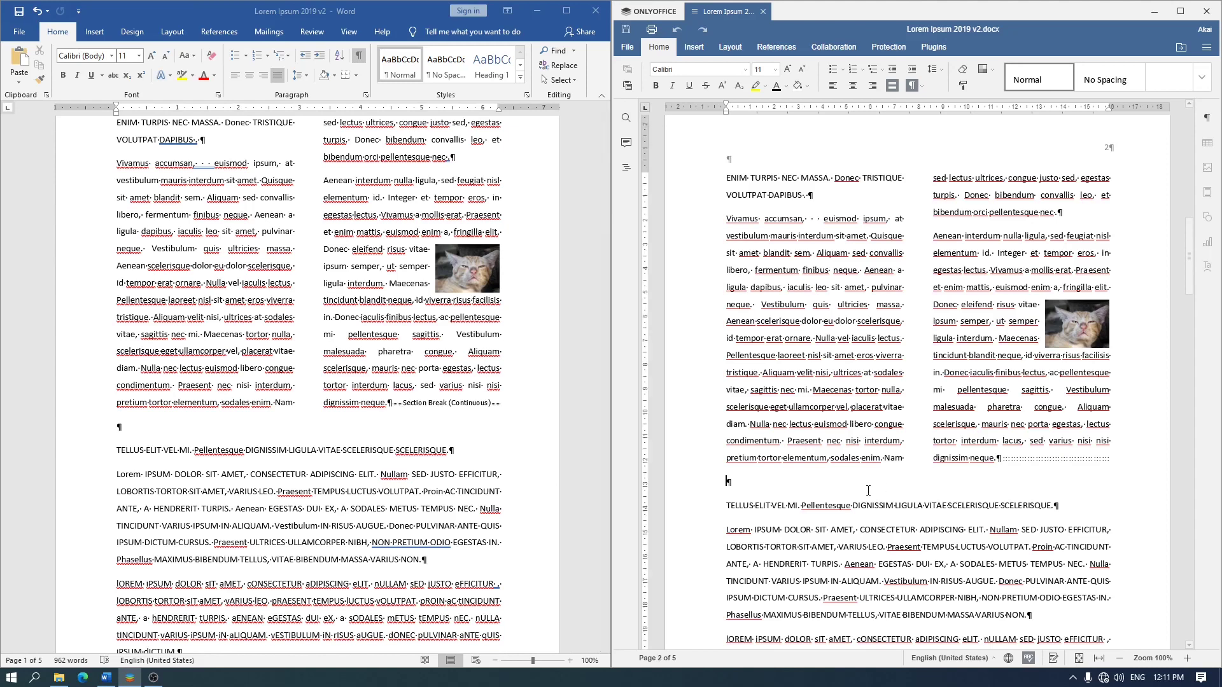
pyautogui.scroll(-1, 868, 491)
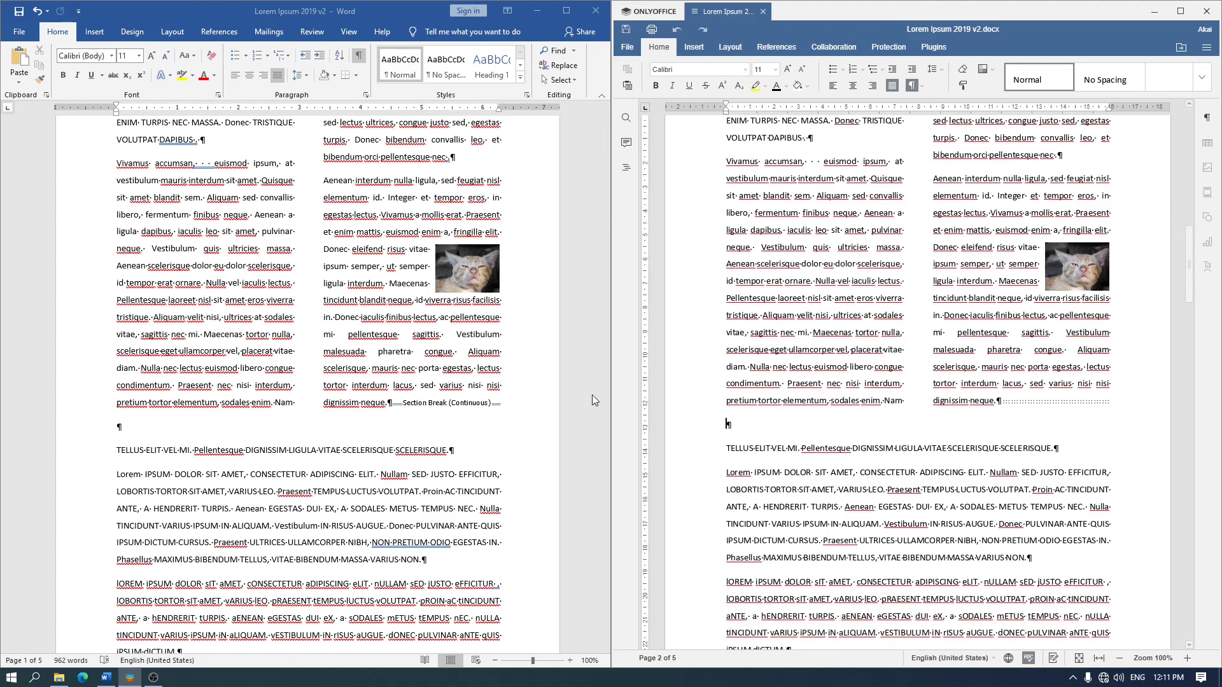
pyautogui.scroll(-2, 300, 263)
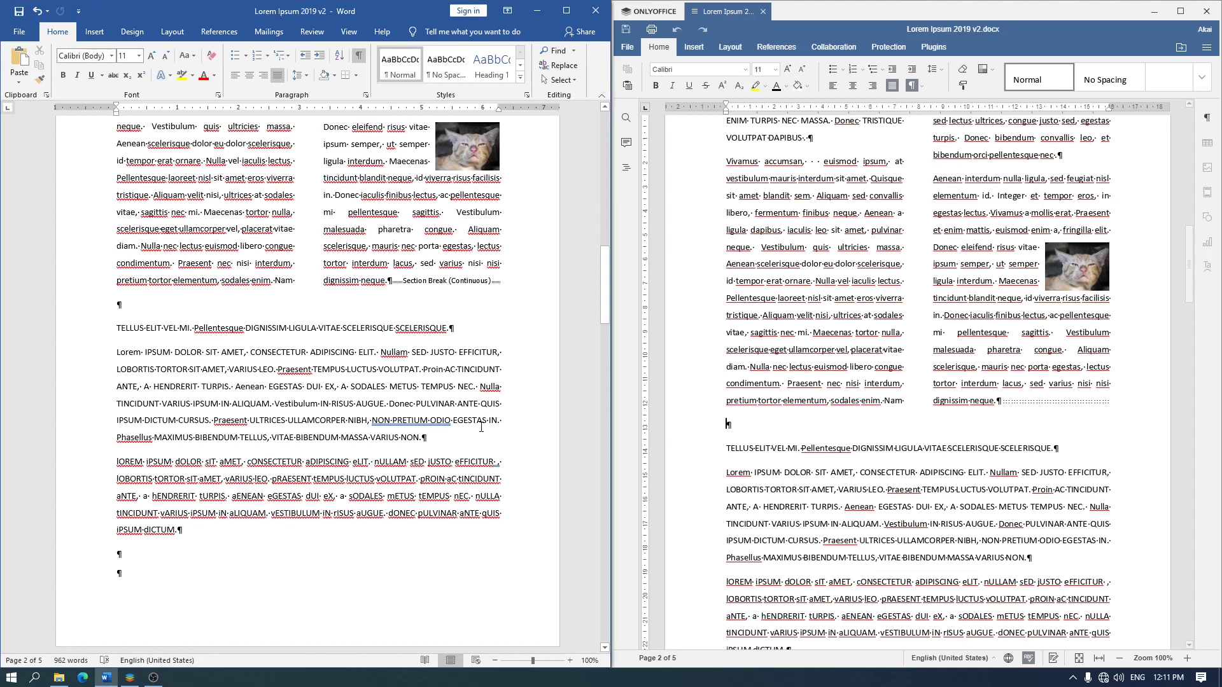
pyautogui.scroll(-3, 884, 450)
pyautogui.scroll(-1, 885, 450)
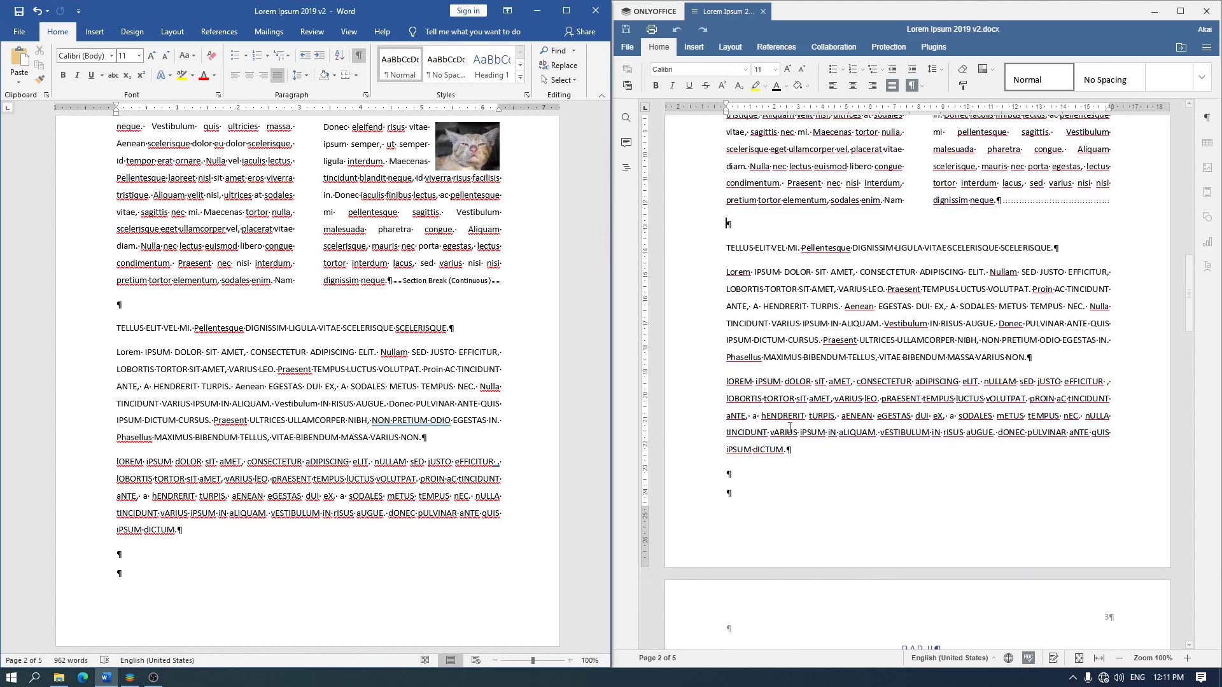
pyautogui.scroll(-1, 436, 375)
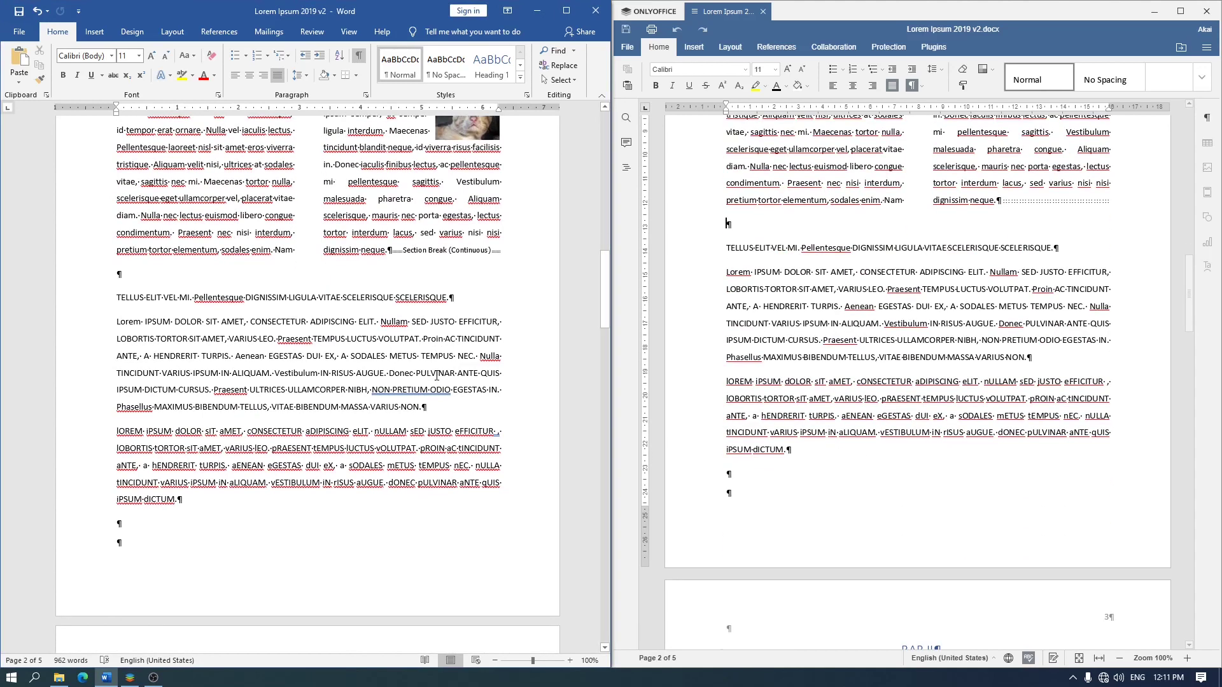
pyautogui.scroll(-2, 437, 375)
pyautogui.scroll(-1, 436, 376)
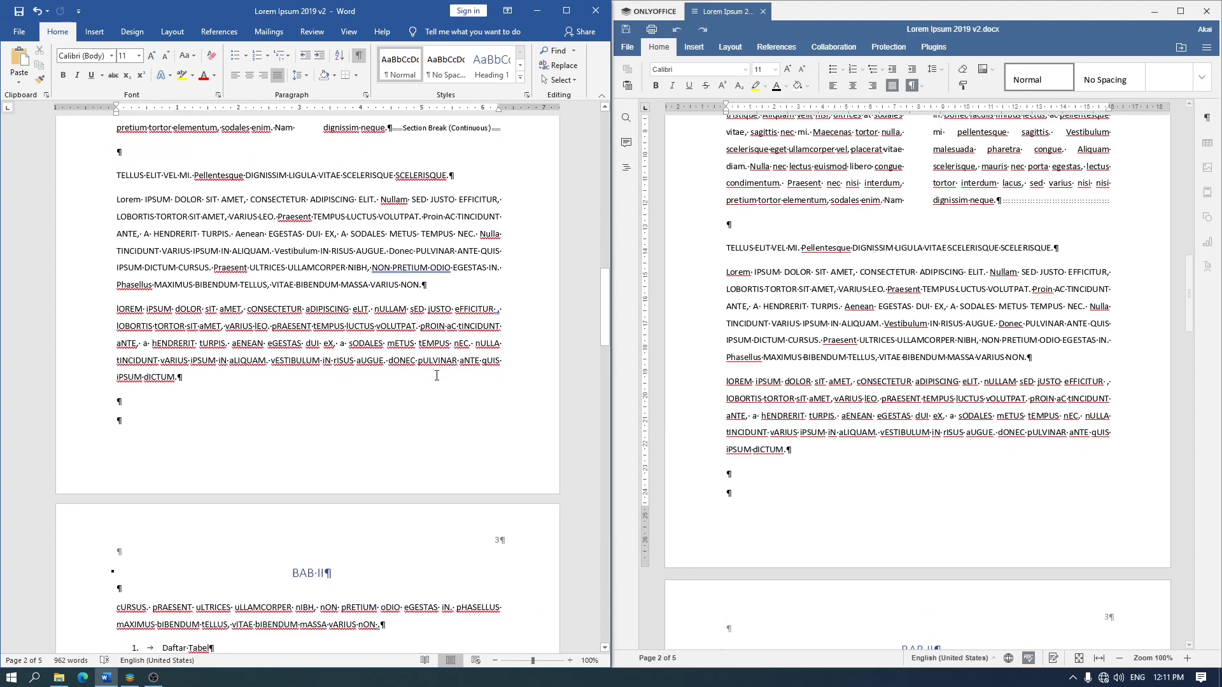
pyautogui.scroll(-1, 436, 375)
pyautogui.scroll(-1, 436, 376)
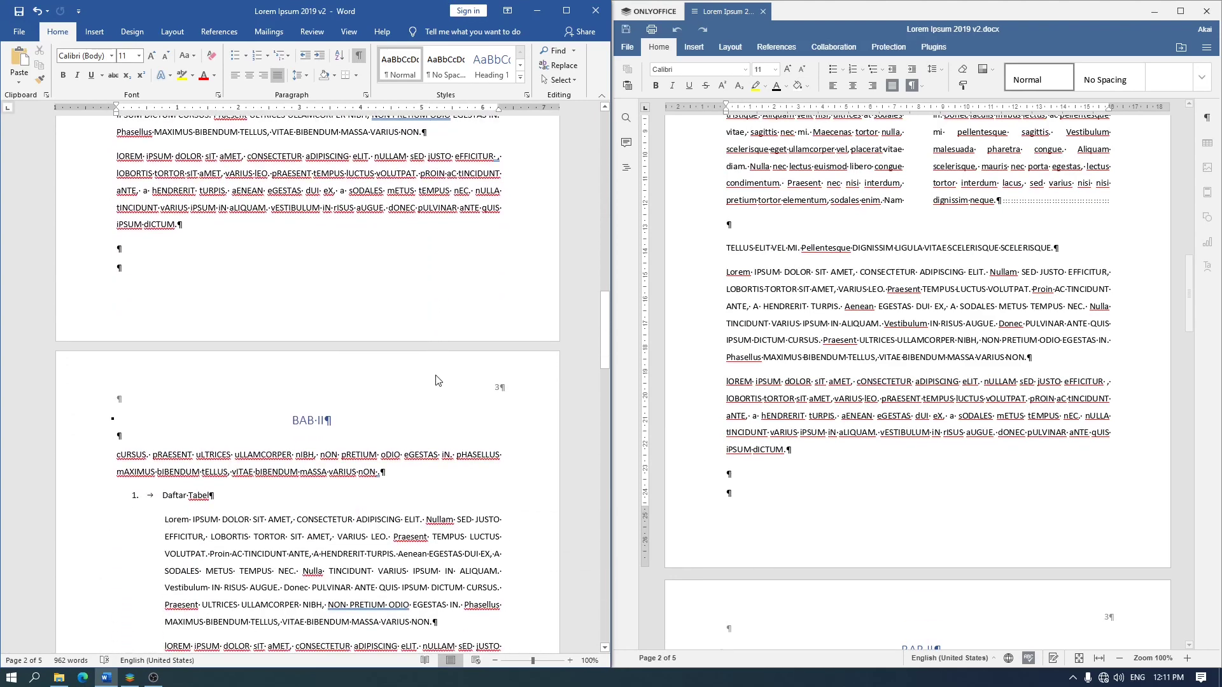
pyautogui.scroll(-1, 436, 375)
pyautogui.scroll(-2, 867, 389)
pyautogui.scroll(-1, 867, 390)
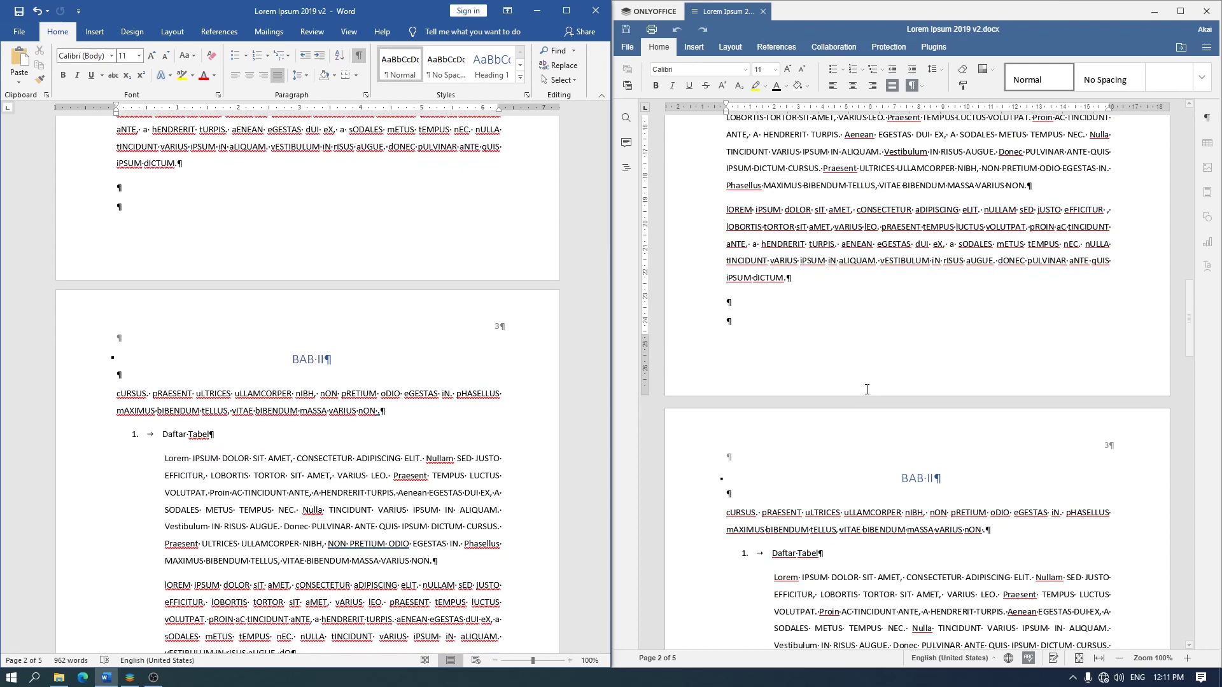
# Step: Compare the BAB II heading and cURSUS paragraph fonts in both editors
pyautogui.click(914, 479)
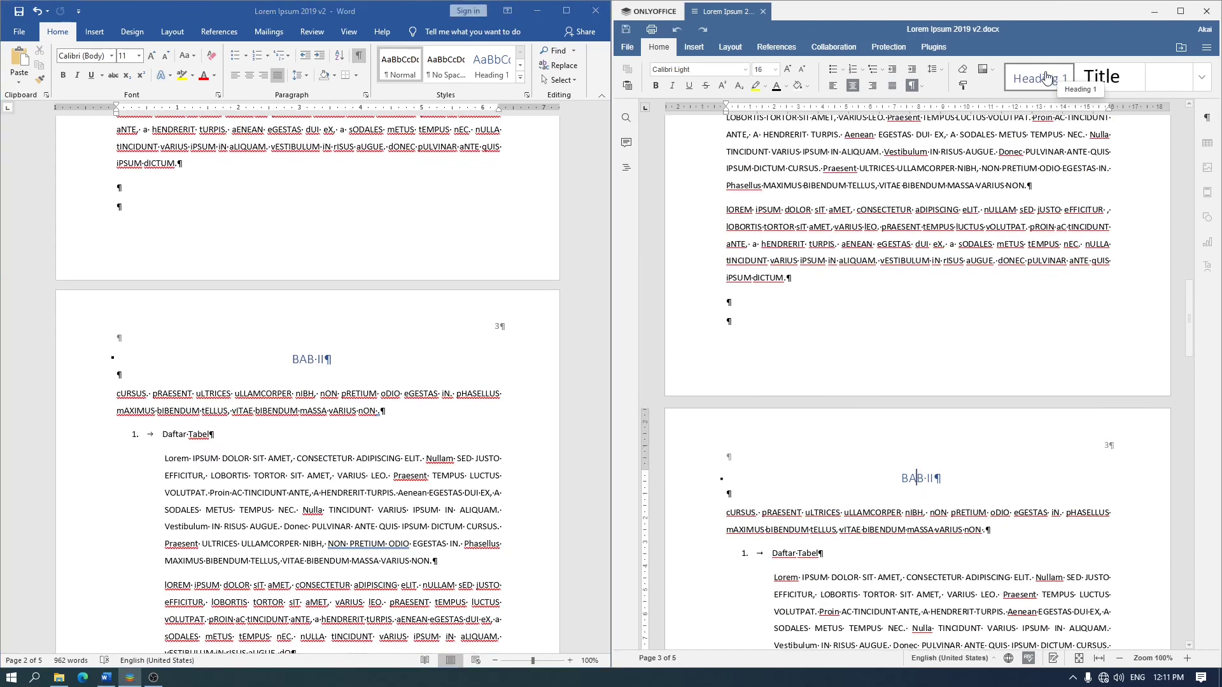
pyautogui.moveTo(303, 359)
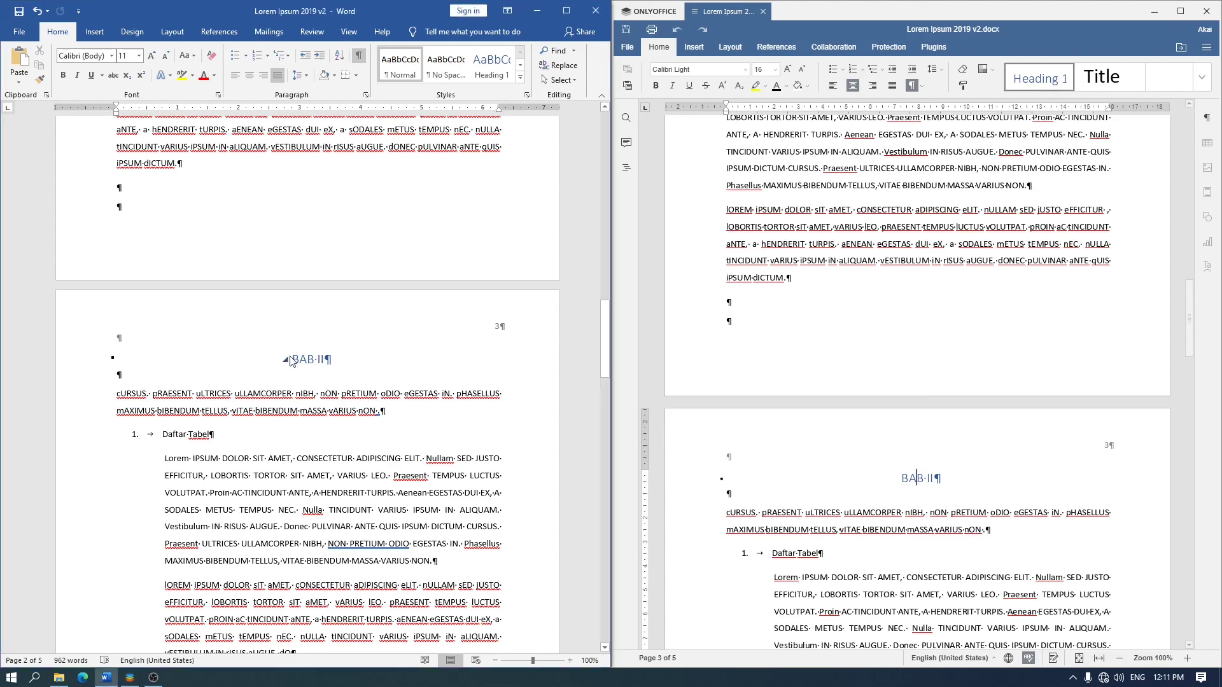
pyautogui.click(290, 360)
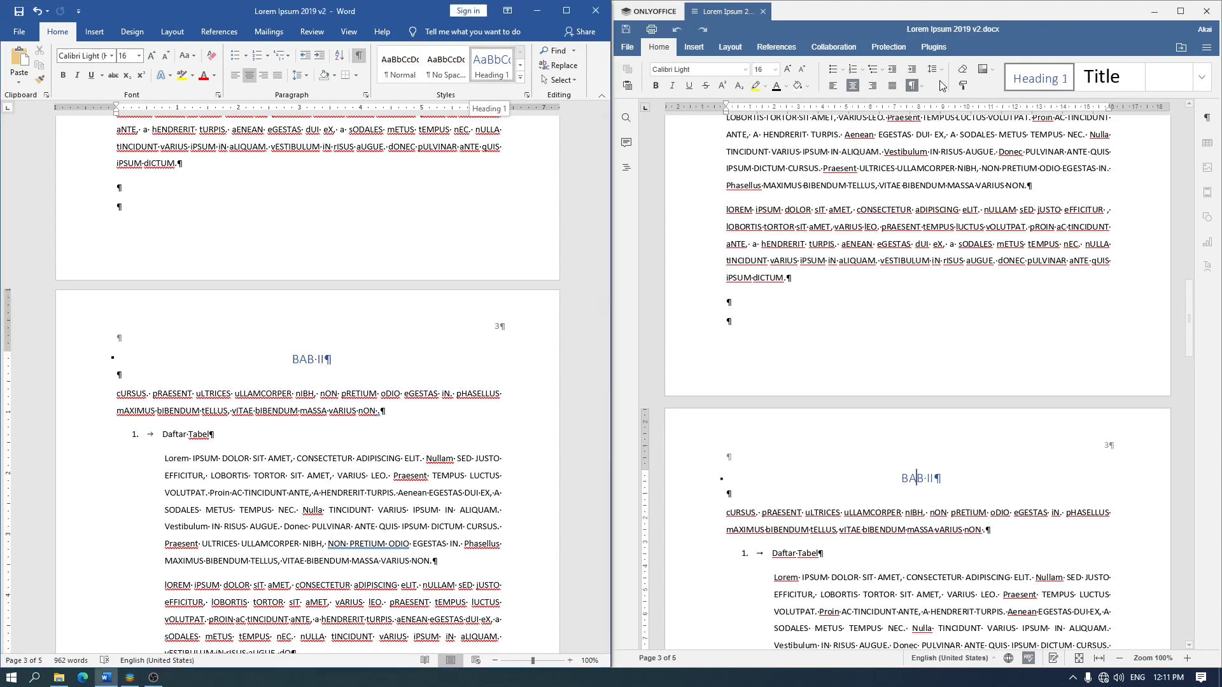
pyautogui.click(352, 393)
pyautogui.scroll(-3, 352, 381)
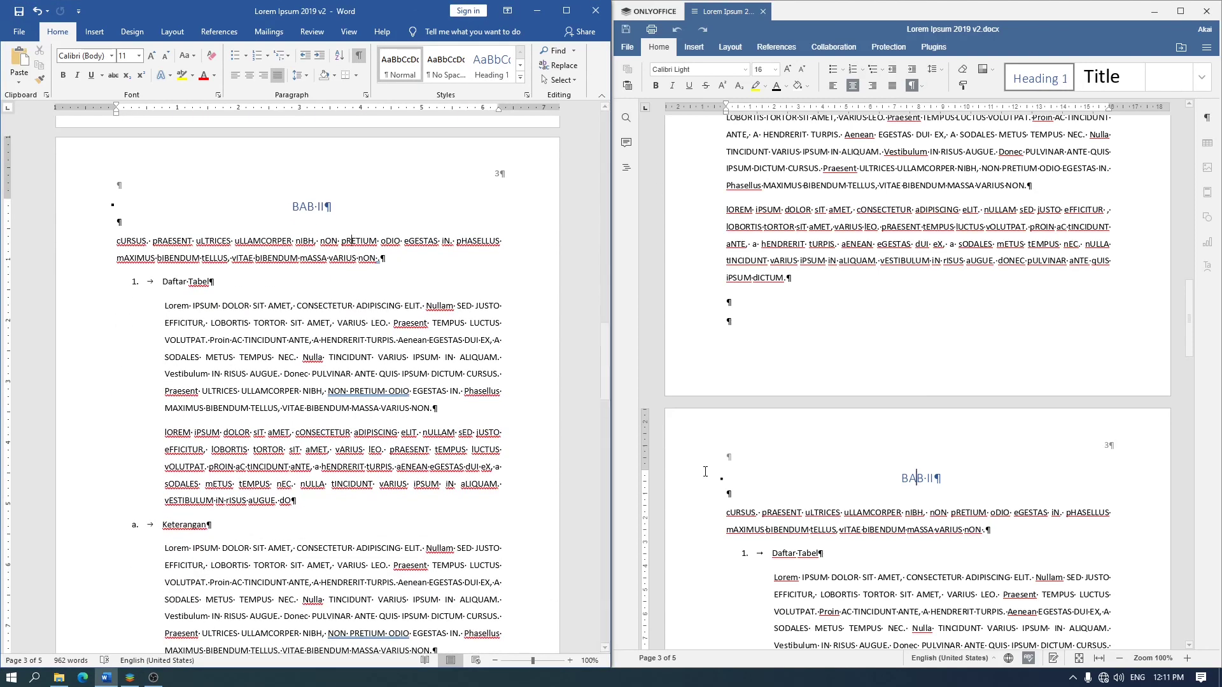
pyautogui.scroll(-2, 705, 471)
pyautogui.scroll(-3, 706, 472)
pyautogui.scroll(-3, 706, 471)
pyautogui.scroll(-2, 397, 417)
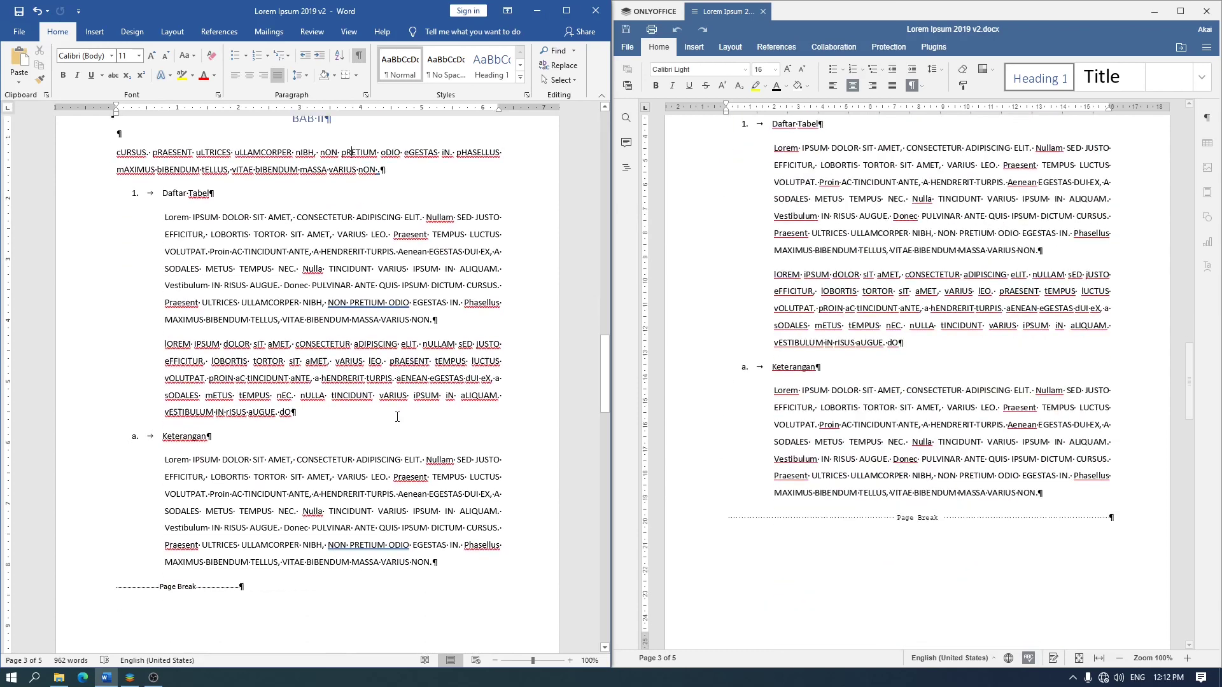
pyautogui.scroll(-3, 397, 417)
# Step: Check the page break after Keterangan and scroll to the BAB III enrollment table
pyautogui.click(322, 433)
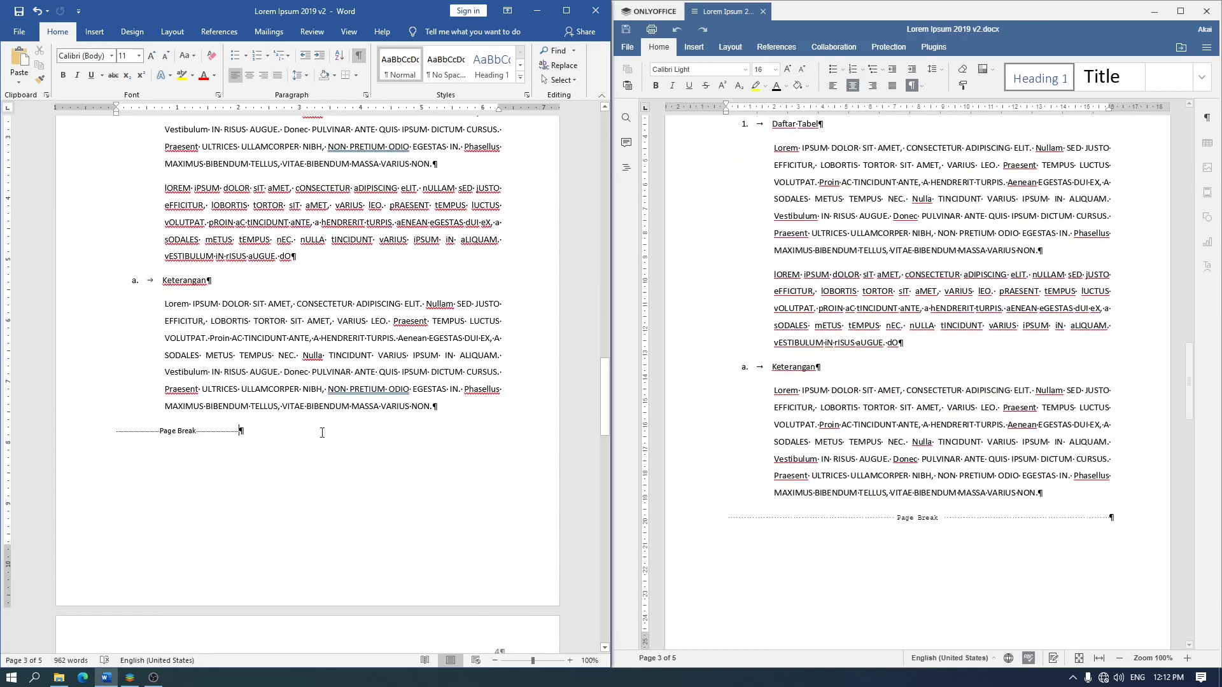
pyautogui.scroll(-1, 933, 489)
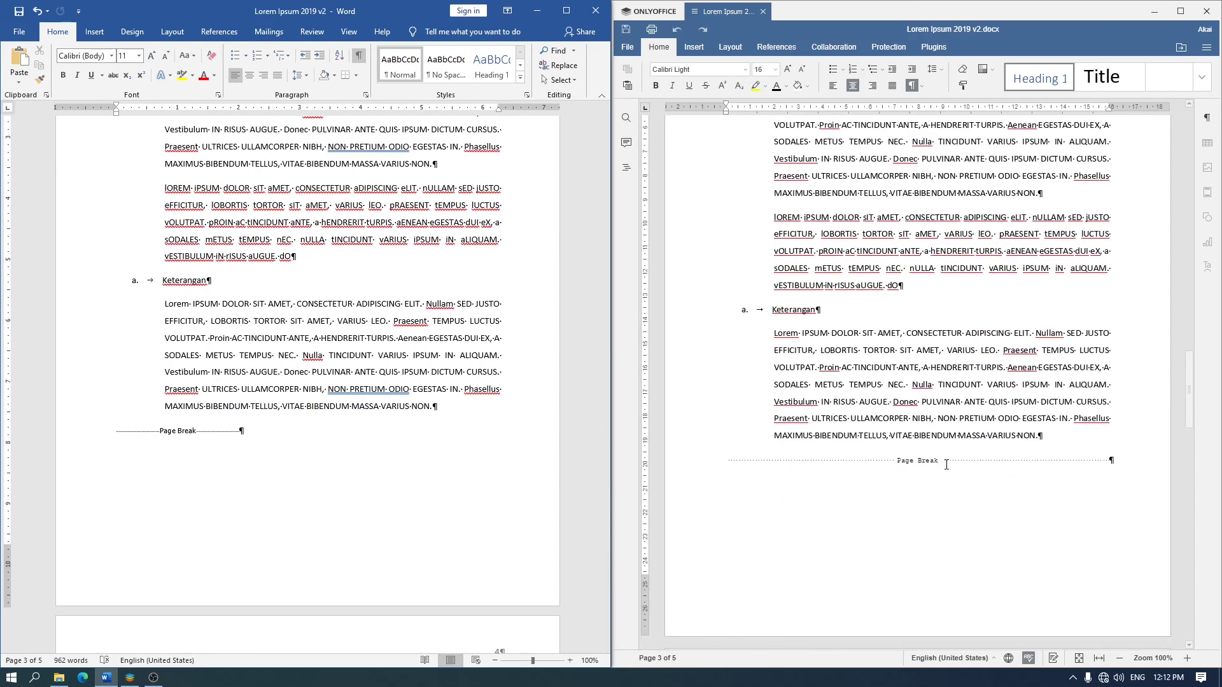
pyautogui.scroll(-1, 967, 439)
pyautogui.scroll(-4, 967, 439)
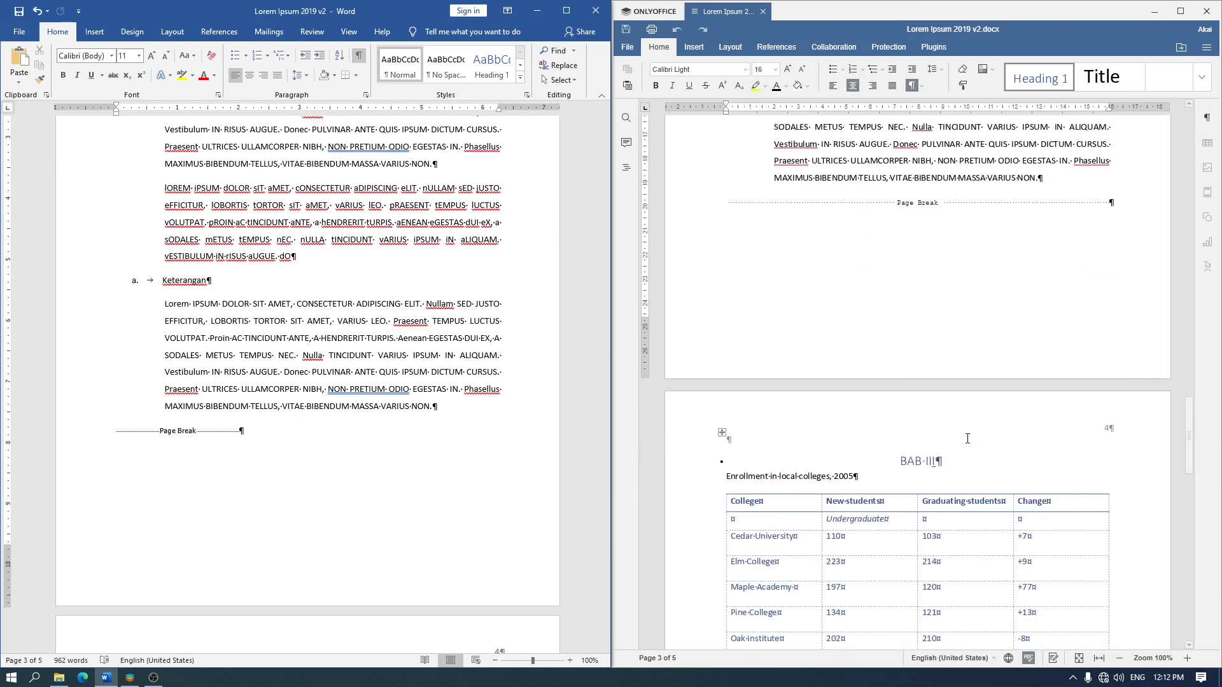
pyautogui.scroll(-3, 967, 439)
pyautogui.scroll(-1, 310, 452)
pyautogui.scroll(-5, 309, 452)
# Step: Show Word's Table Tools Design options for the enrollment table
pyautogui.scroll(-5, 274, 395)
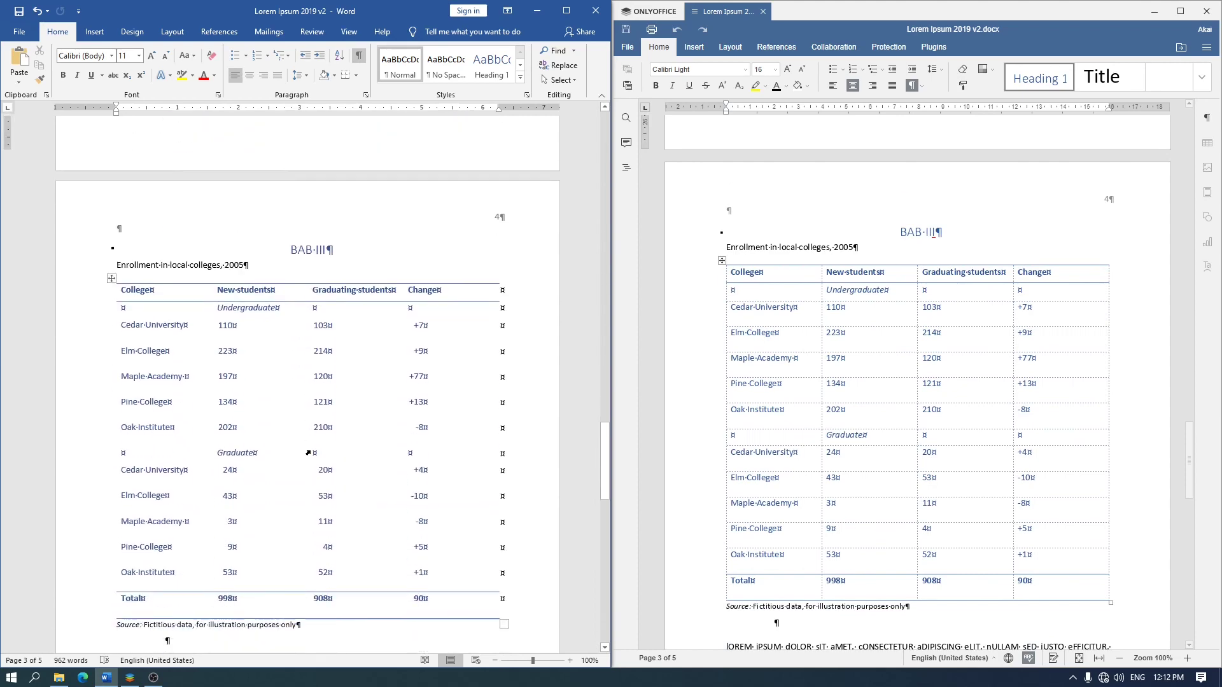
pyautogui.scroll(-1, 240, 343)
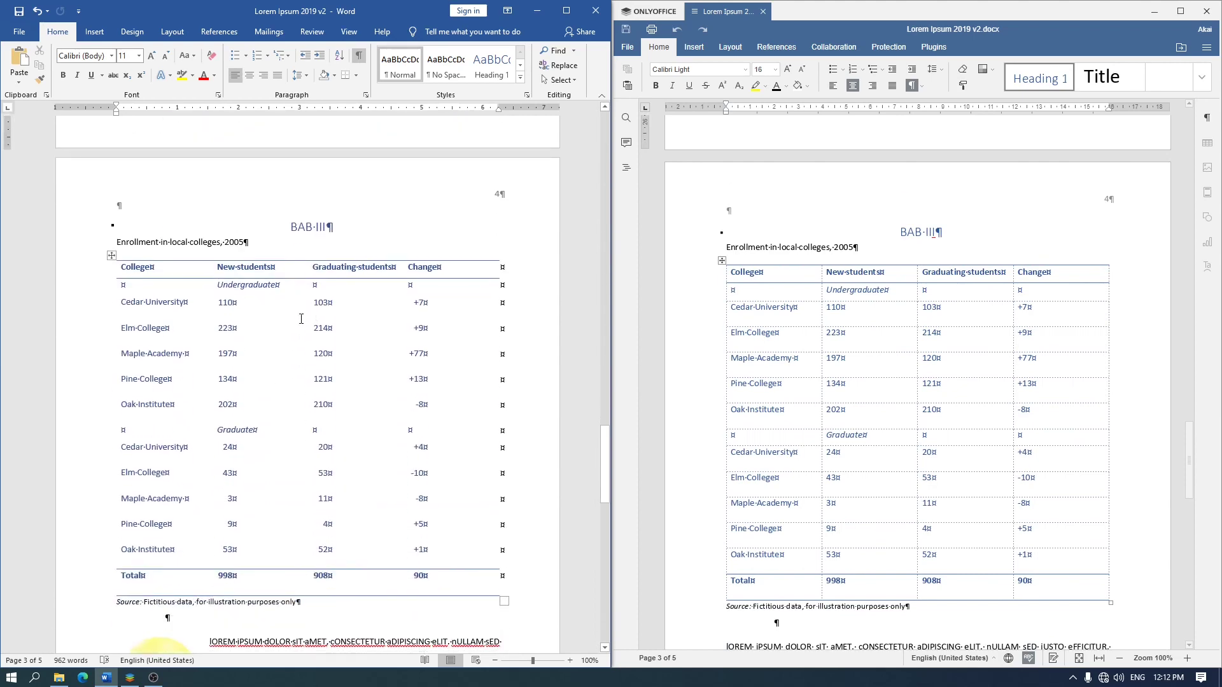
pyautogui.click(272, 306)
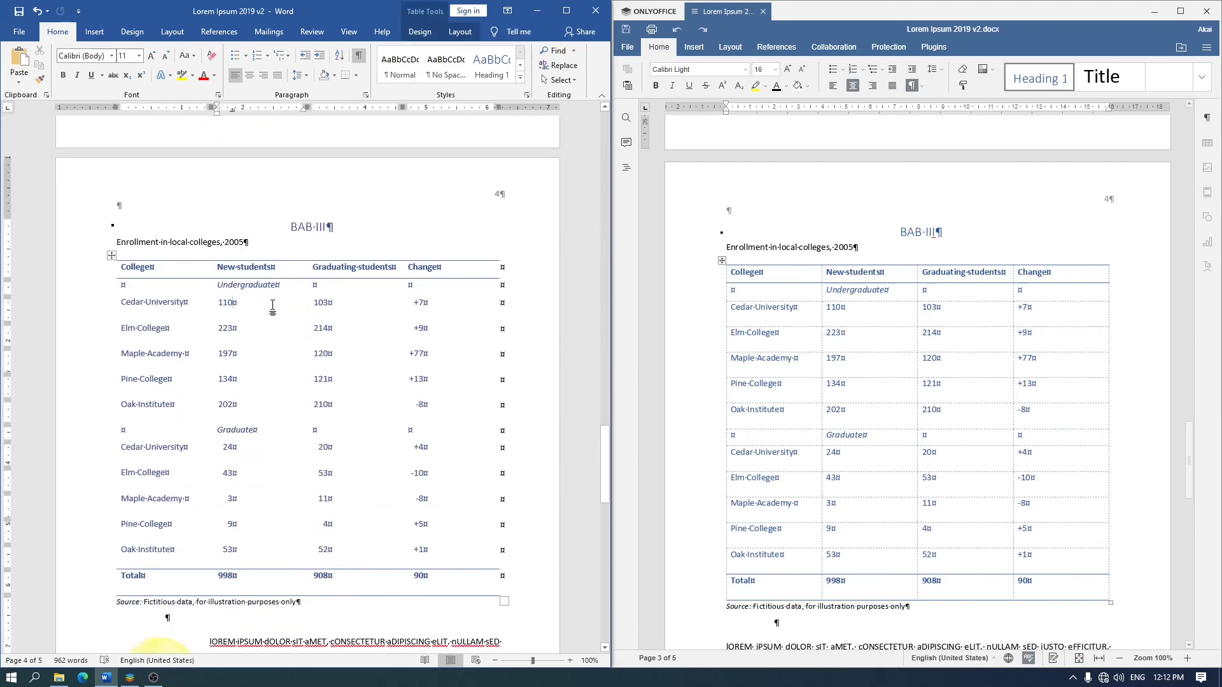
pyautogui.click(94, 32)
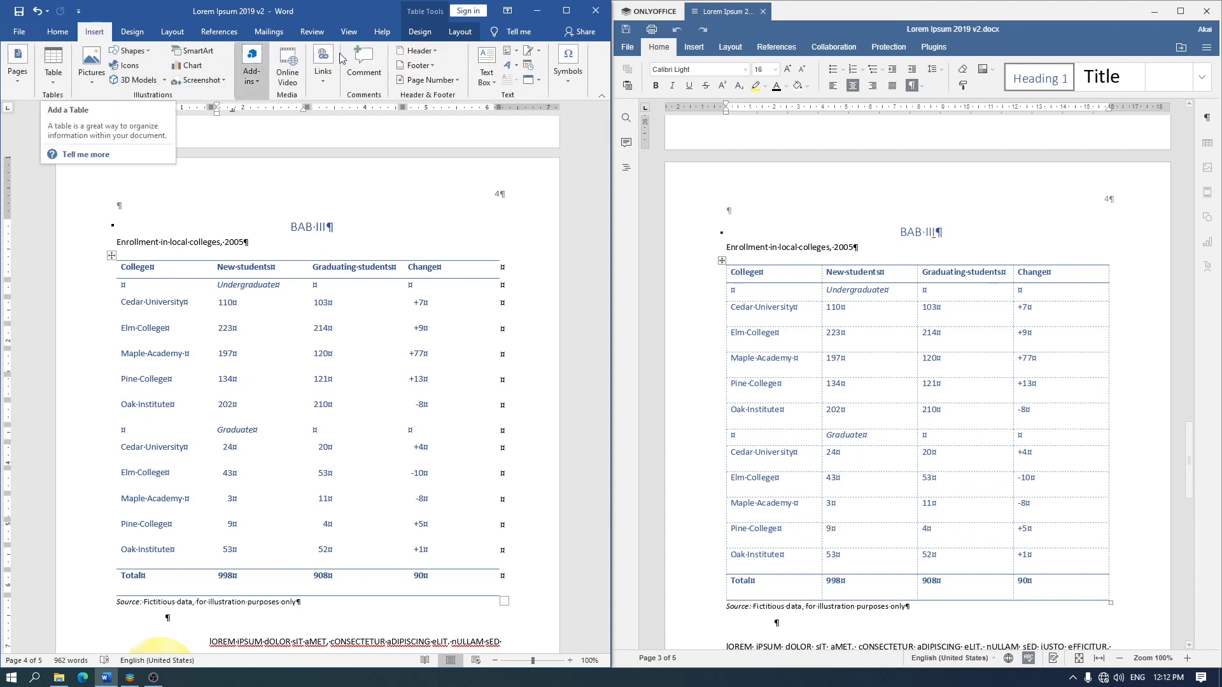
pyautogui.click(420, 31)
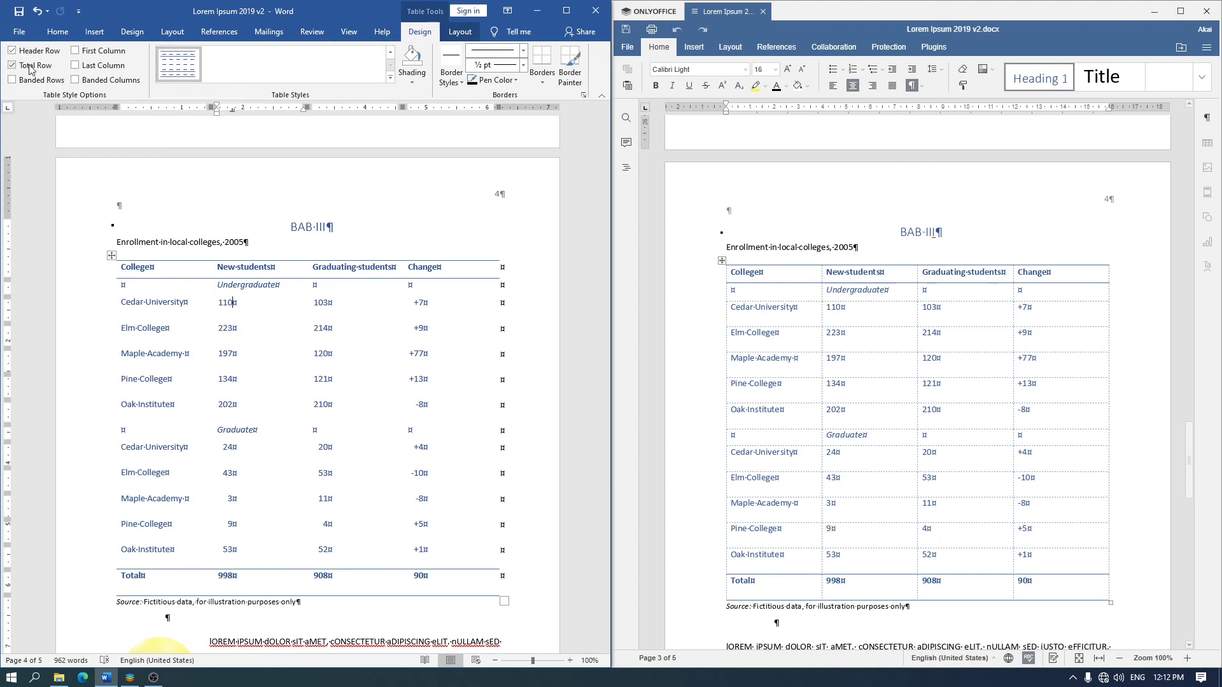
# Step: Inspect the 110 cell in ONLYOFFICE and scroll to the Total row (998, 908, 90)
pyautogui.click(842, 309)
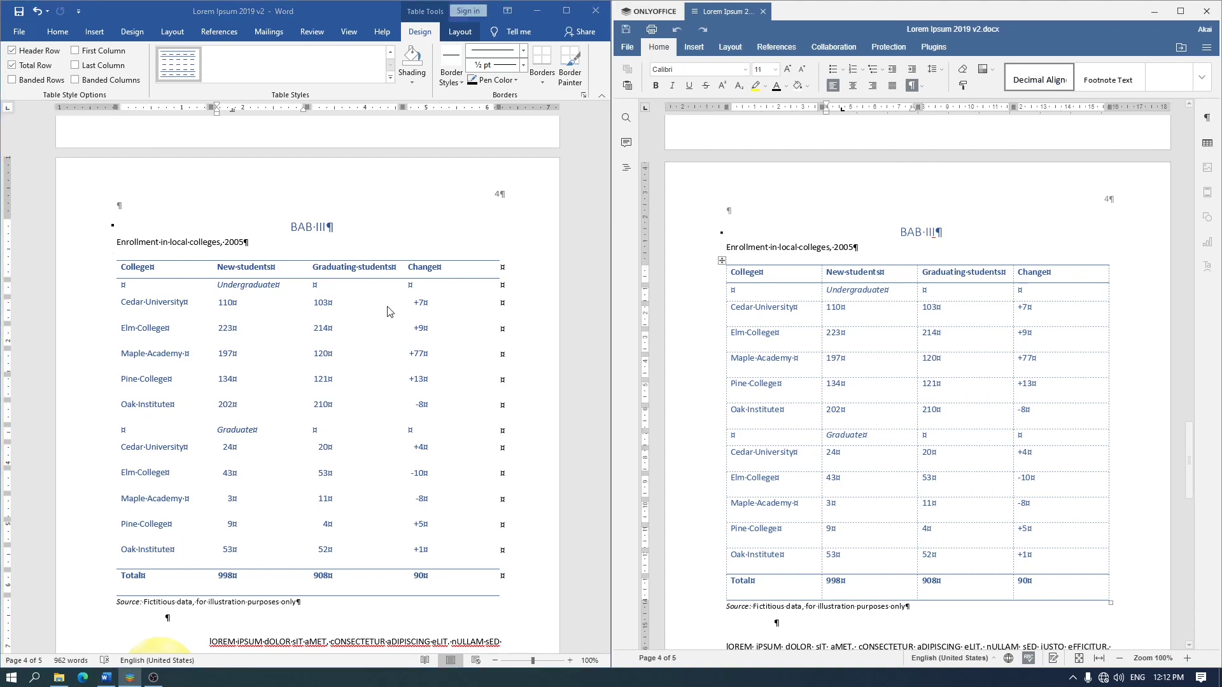
pyautogui.scroll(-5, 389, 311)
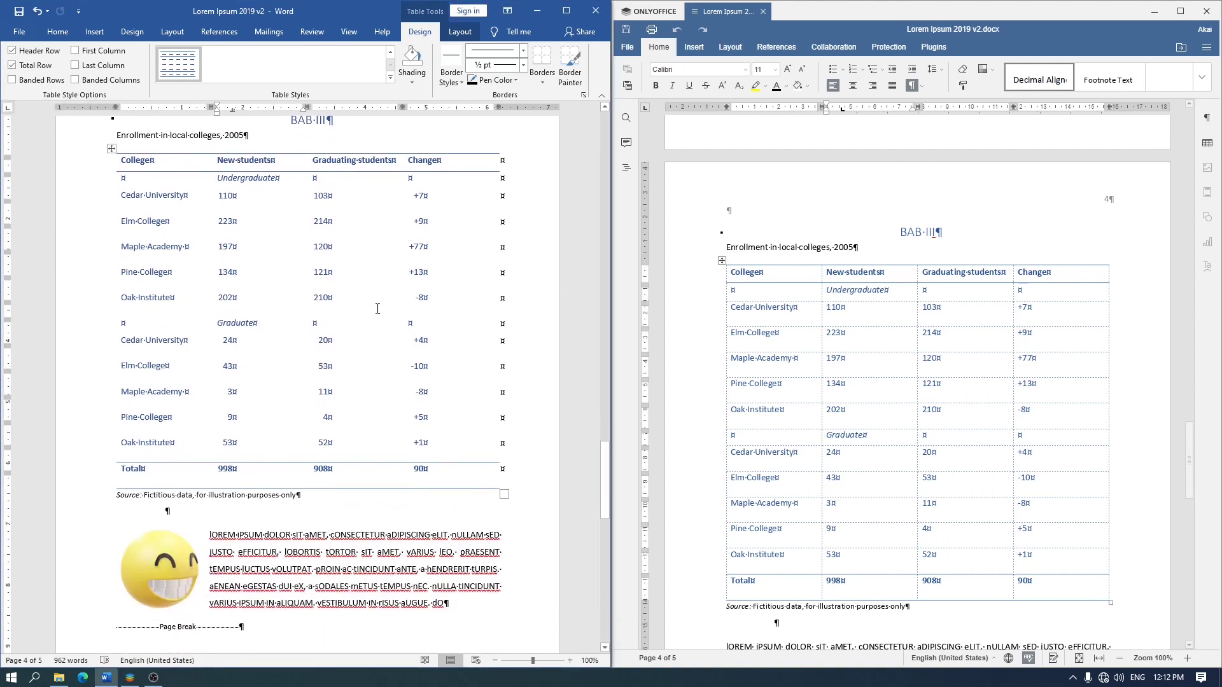
pyautogui.scroll(-2, 795, 398)
pyautogui.scroll(-1, 794, 397)
# Step: Rotate Word's 3D emoji so it faces forward
pyautogui.scroll(-2, 795, 397)
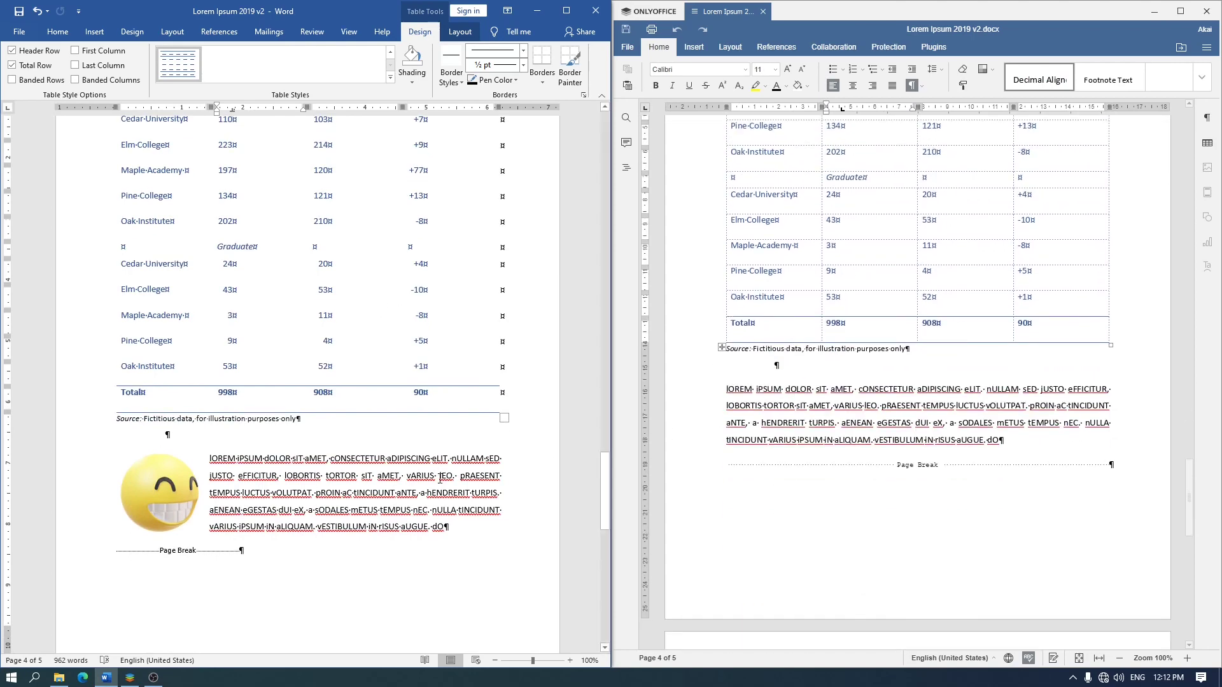
pyautogui.click(334, 481)
pyautogui.click(194, 489)
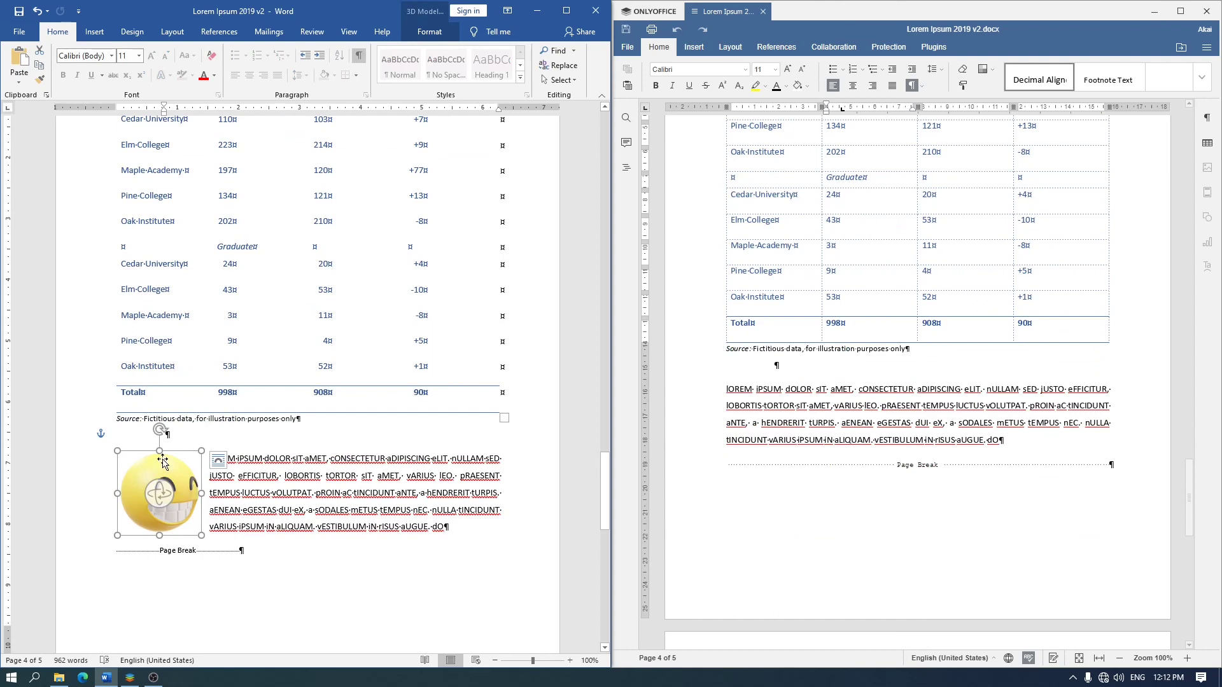
pyautogui.moveTo(160, 495)
pyautogui.mouseDown()
pyautogui.moveTo(145, 496)
pyautogui.moveTo(728, 396)
pyautogui.mouseUp()
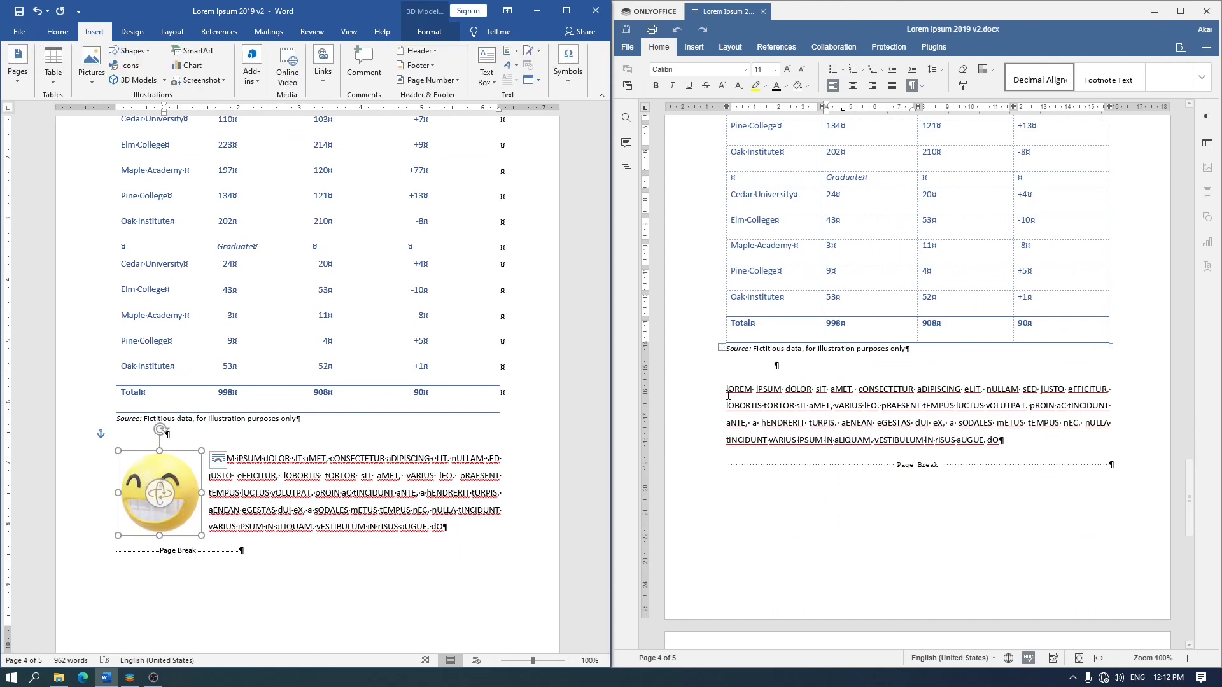
# Step: Check the lOREM paragraph style in ONLYOFFICE and scroll both documents to page 5
pyautogui.click(728, 395)
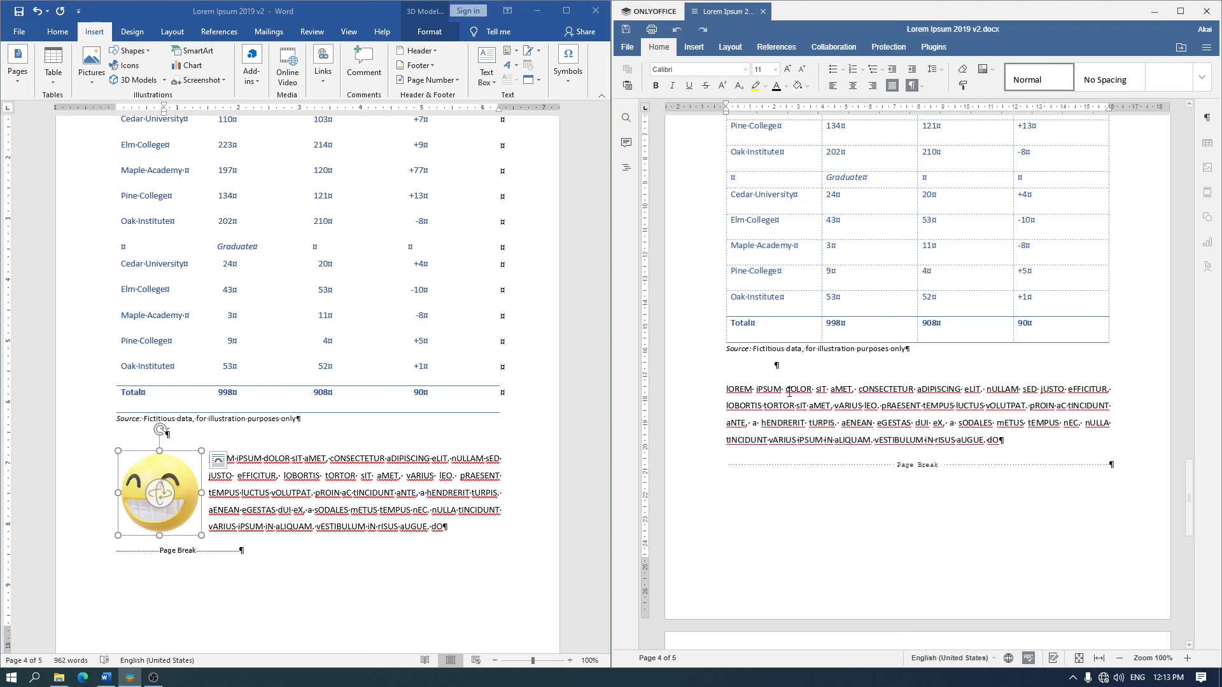
pyautogui.scroll(-5, 789, 392)
pyautogui.scroll(-5, 379, 449)
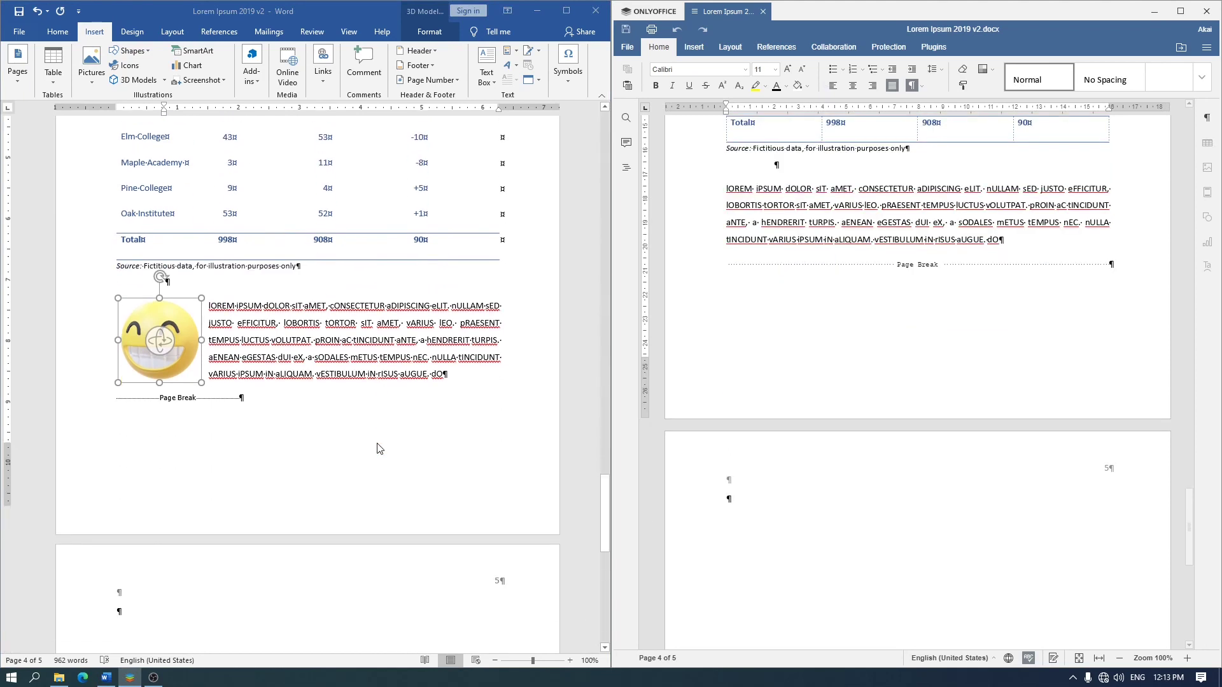
pyautogui.scroll(-1, 380, 449)
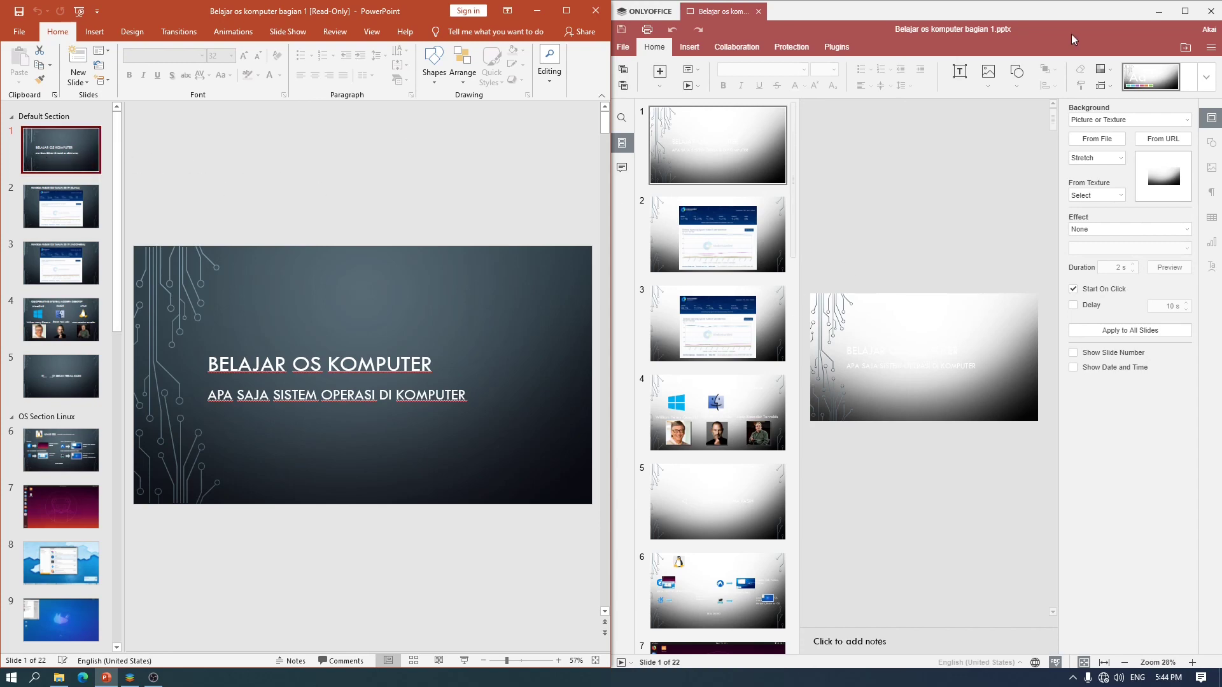
# Step: Apply the white theme with grey shapes in ONLYOFFICE and view slides 3 and 4
pyautogui.click(1207, 81)
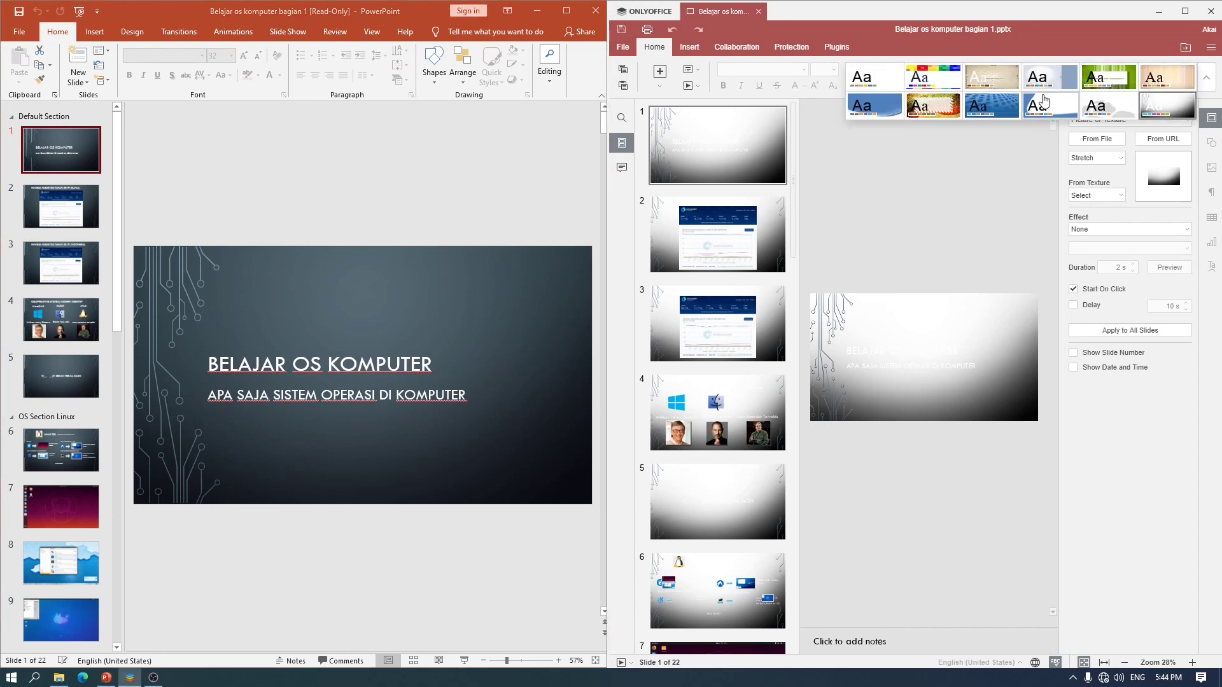
pyautogui.click(1044, 100)
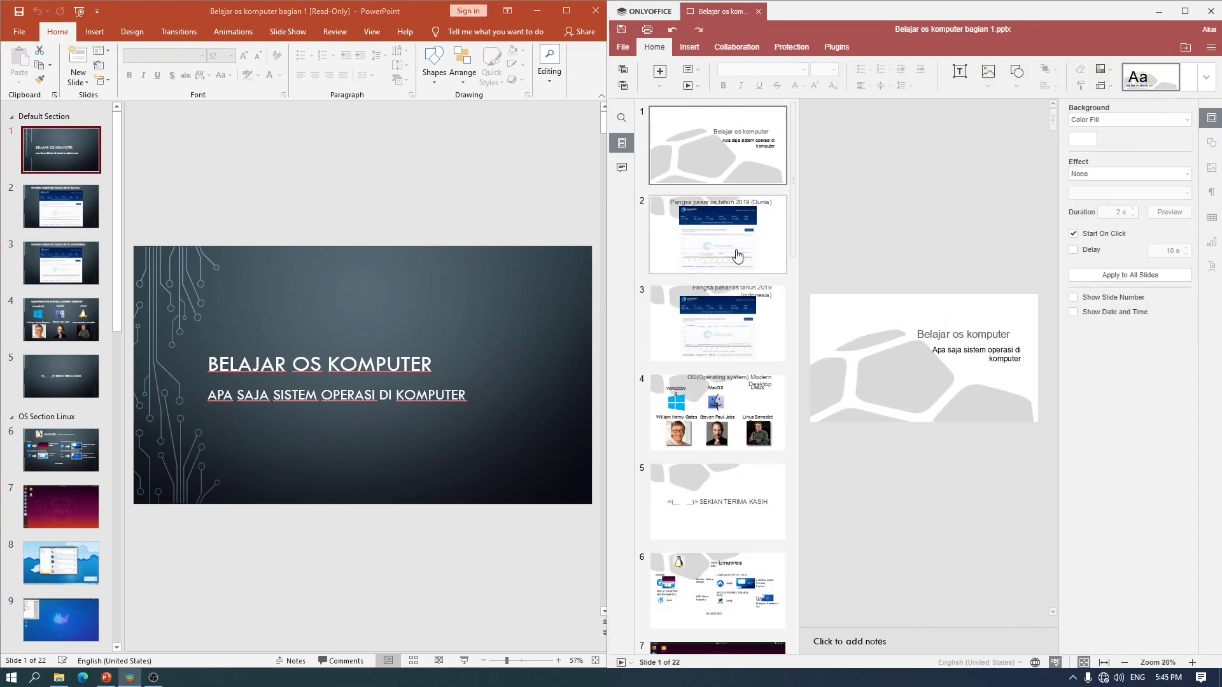
pyautogui.click(712, 334)
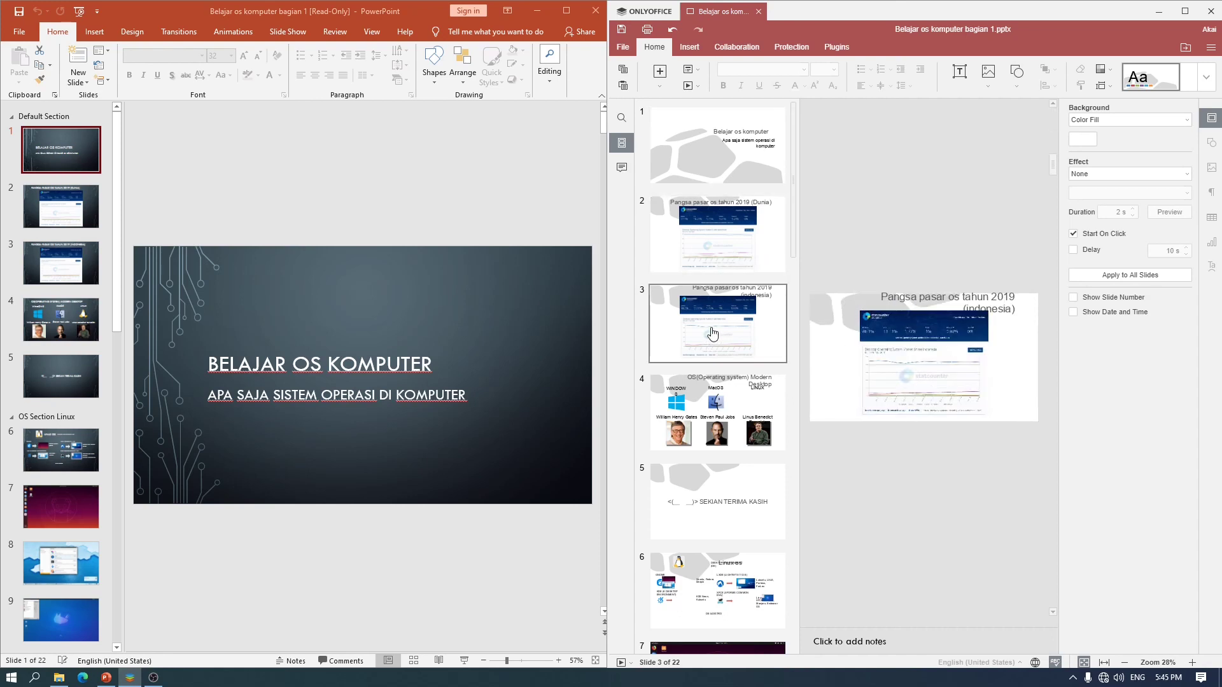
pyautogui.click(715, 412)
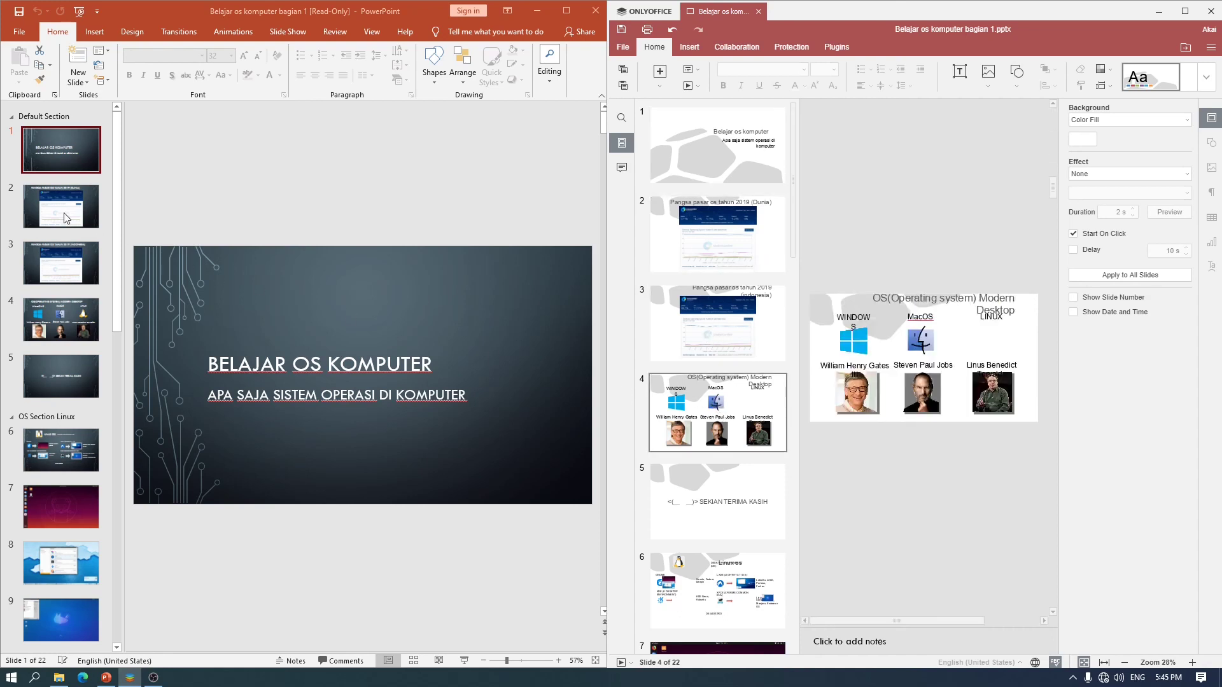
# Step: Step through slides 2–4 in PowerPoint and select slide 4's title text
pyautogui.click(65, 218)
pyautogui.click(59, 262)
pyautogui.click(43, 328)
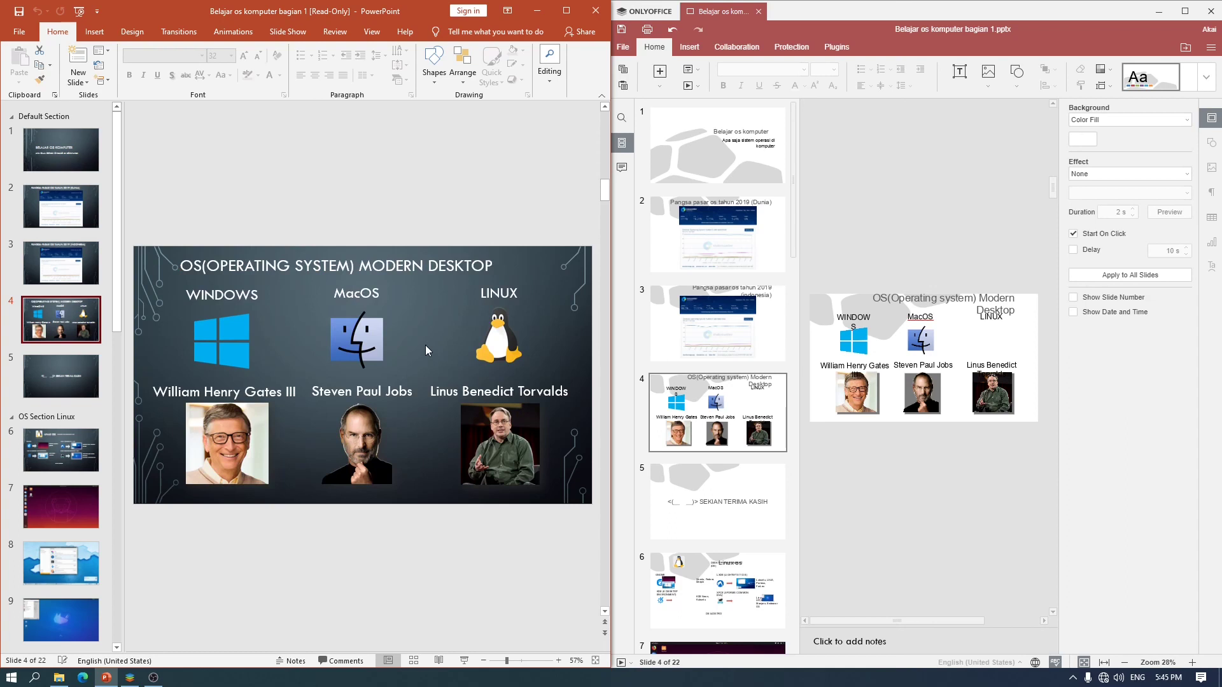
pyautogui.click(965, 298)
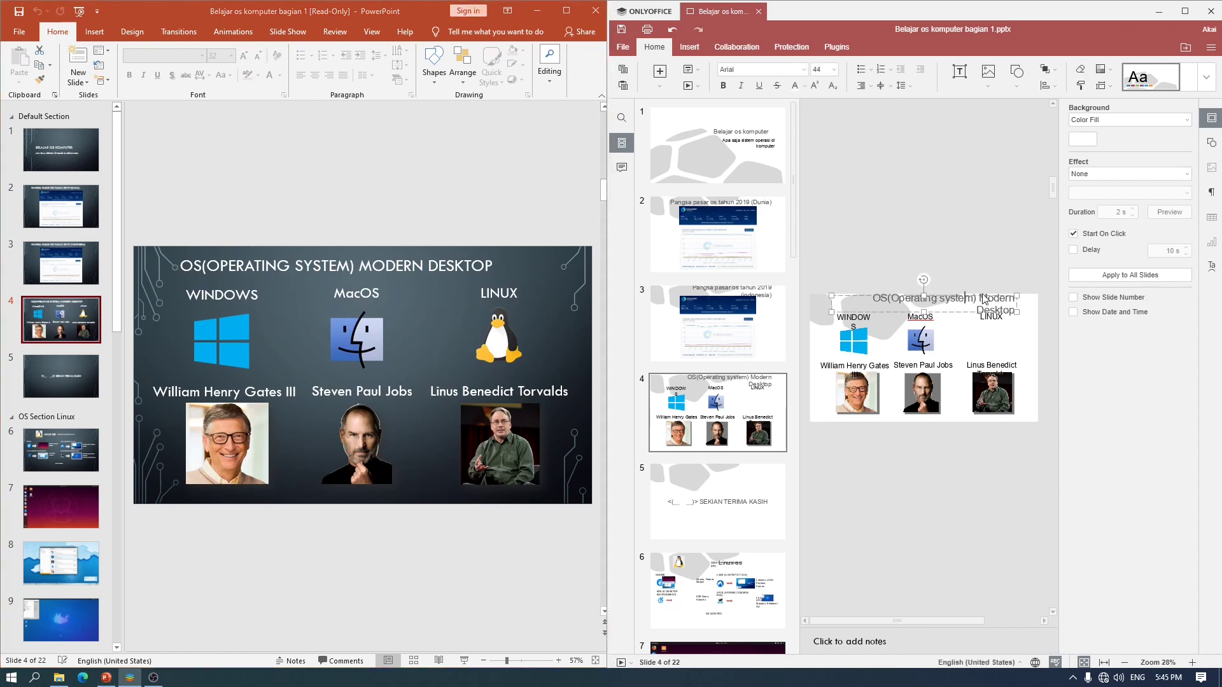
# Step: Try the blue dotted theme, then settle on the plain white theme for all slides
pyautogui.click(1203, 79)
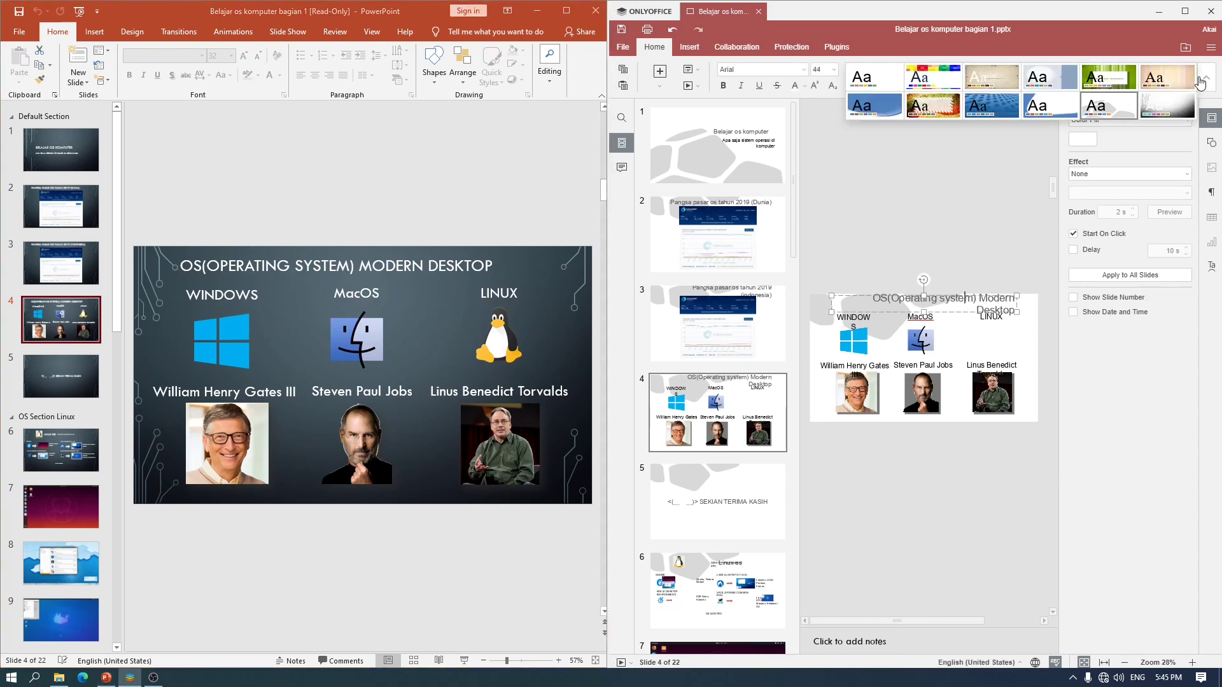
pyautogui.click(992, 107)
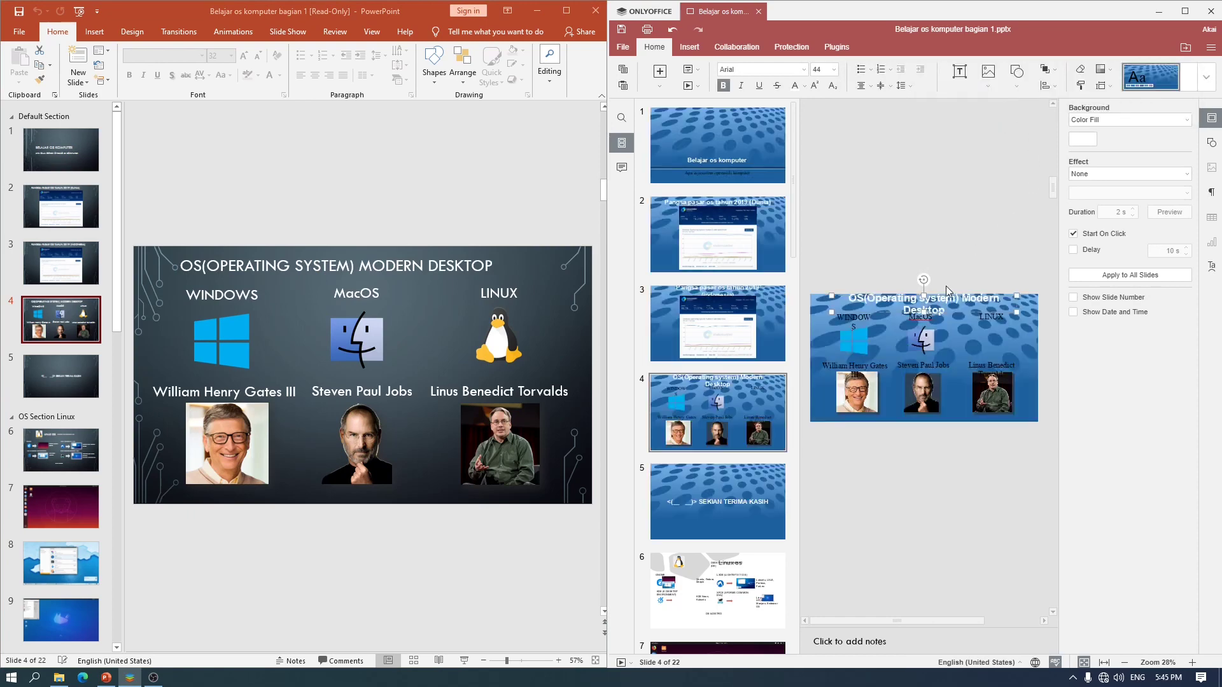
pyautogui.click(1206, 77)
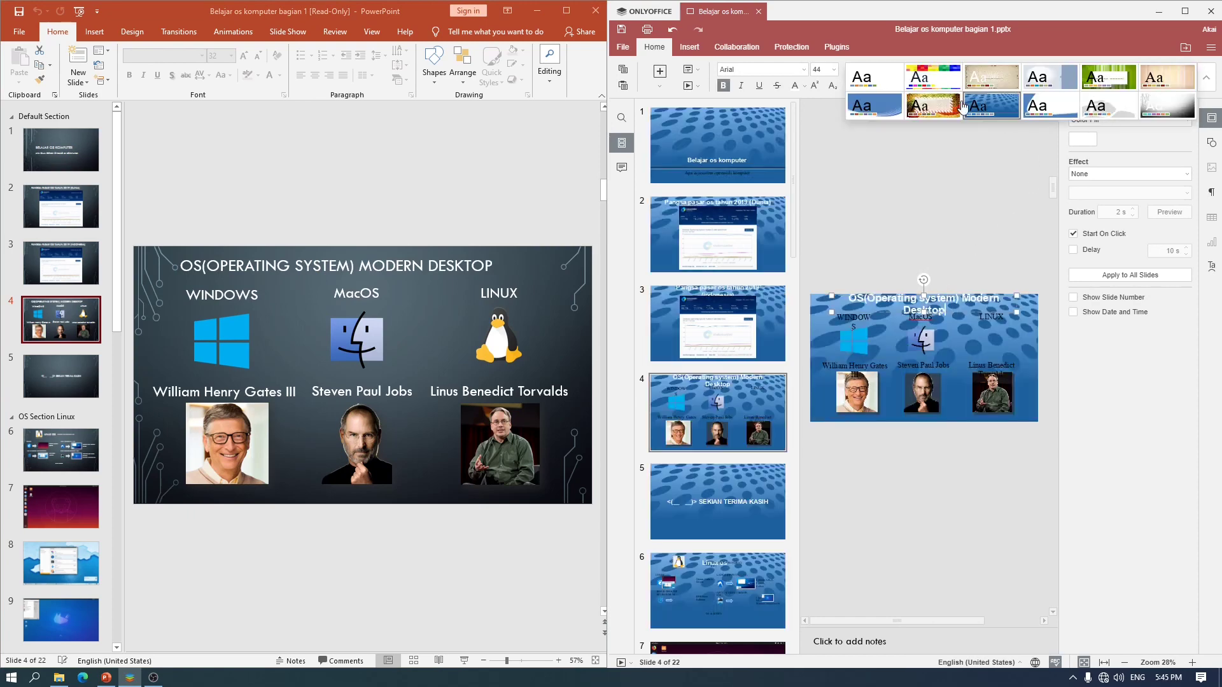
pyautogui.click(879, 83)
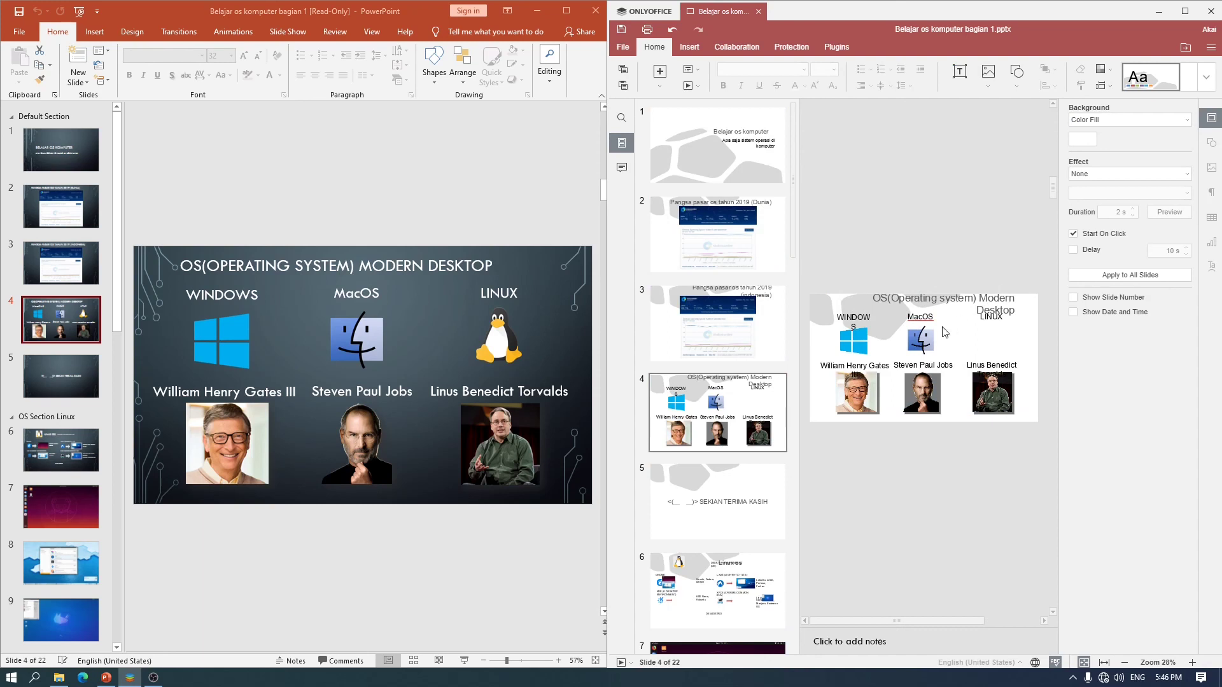
# Step: Drag the off-slide Linux penguin logo back under the LINUX heading on slide 4
pyautogui.click(852, 325)
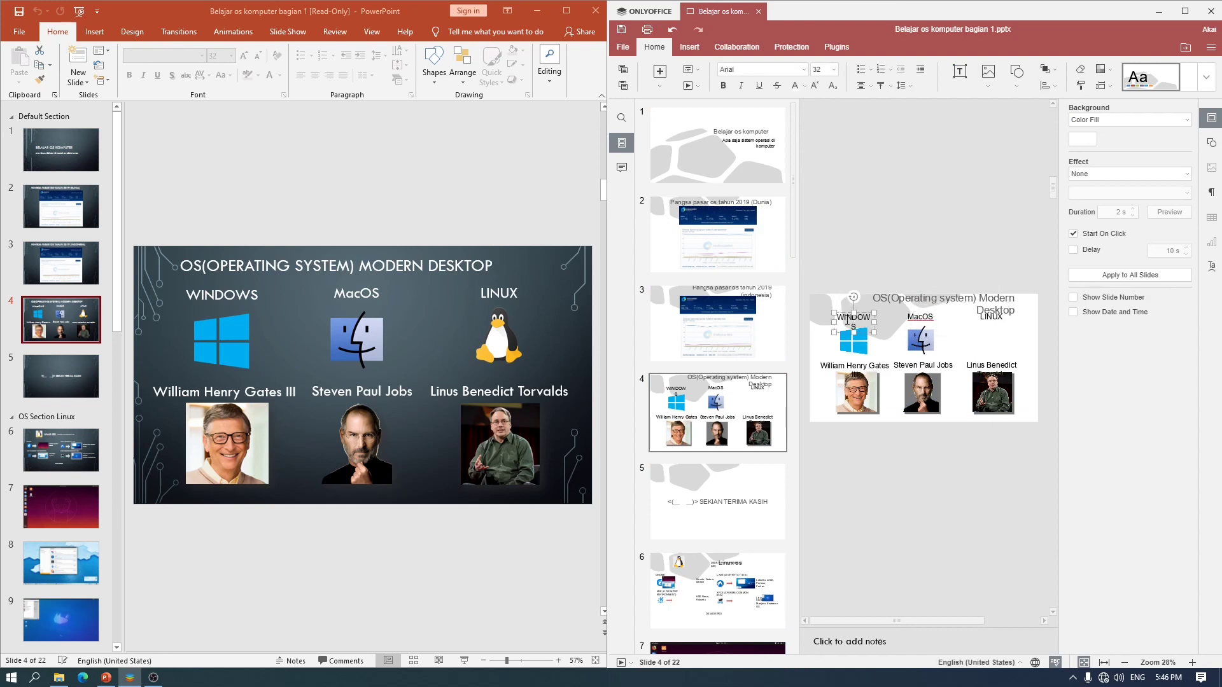
pyautogui.click(981, 341)
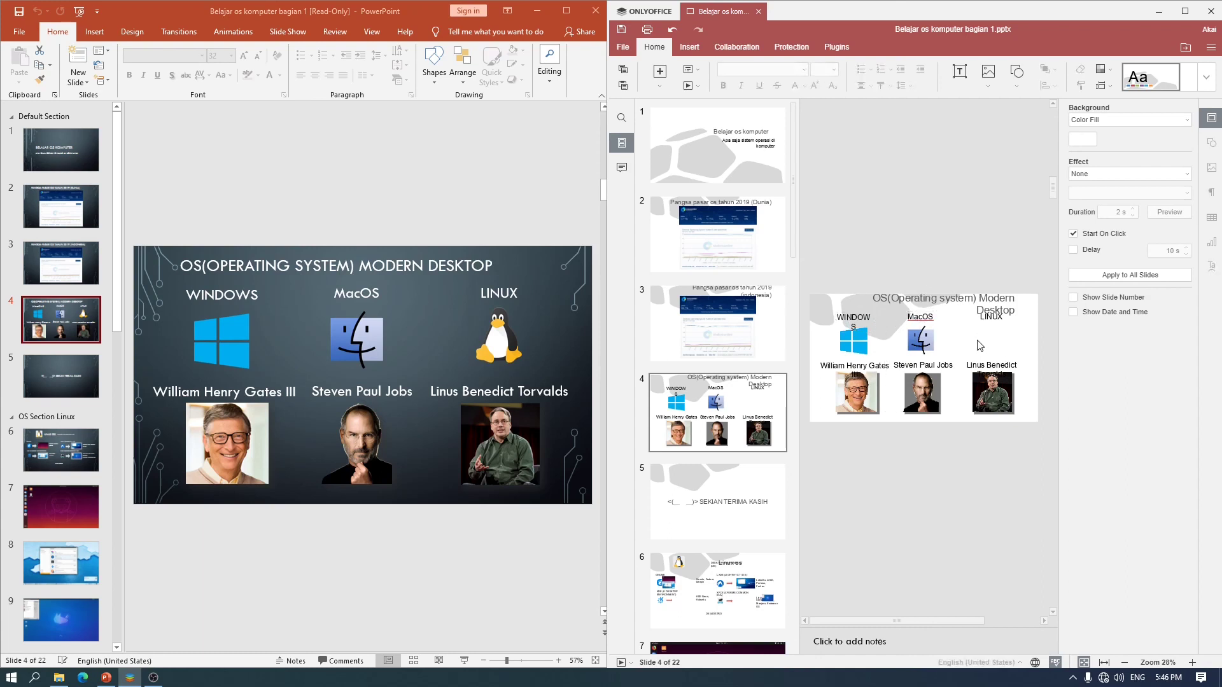
pyautogui.moveTo(923, 622); pyautogui.dragTo(993, 624)
pyautogui.click(1029, 329)
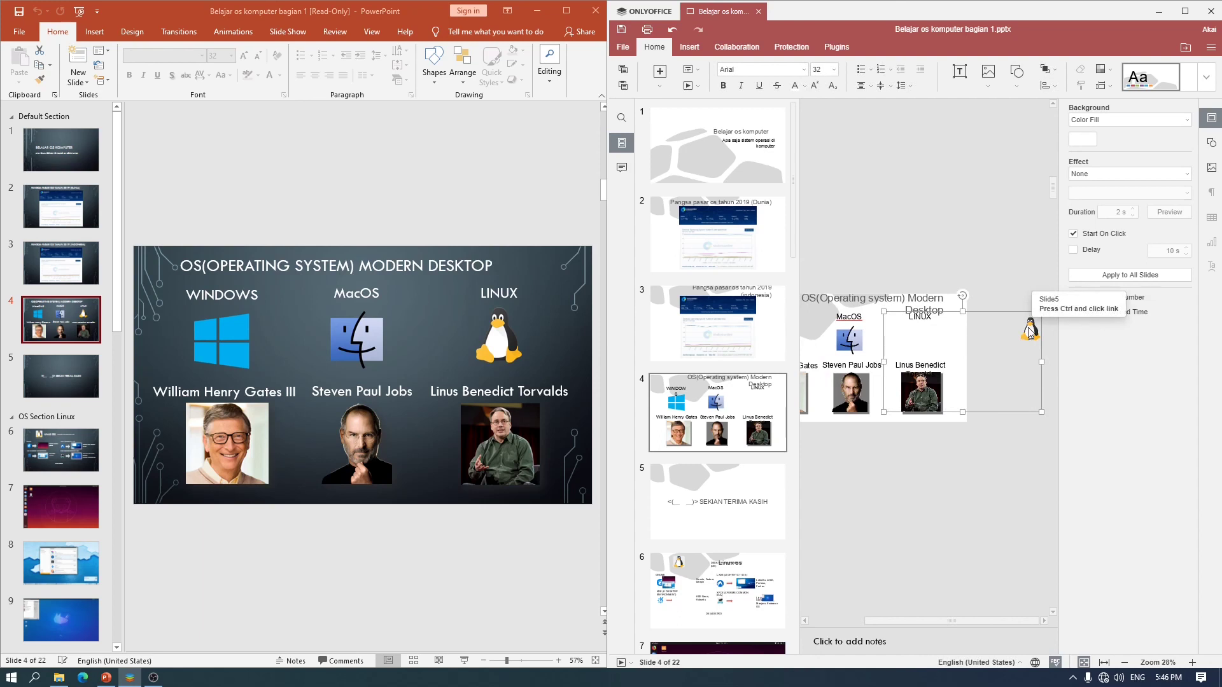
pyautogui.press('Escape')
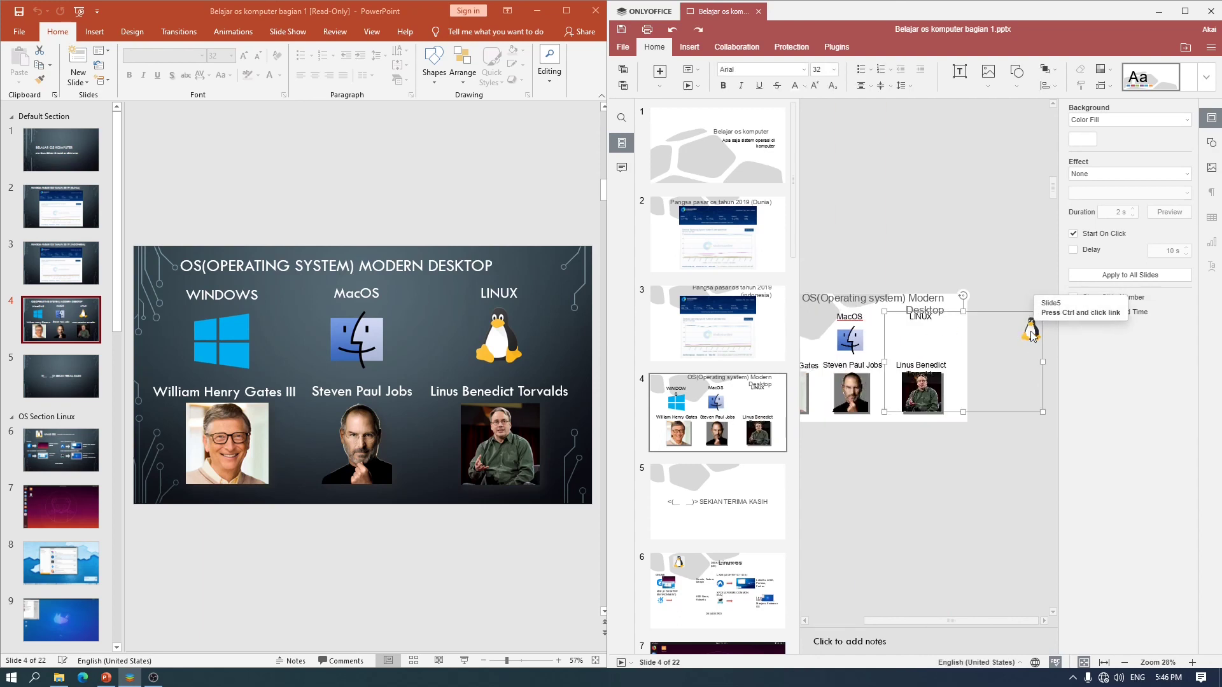
pyautogui.moveTo(1029, 337); pyautogui.dragTo(921, 341)
pyautogui.click(950, 254)
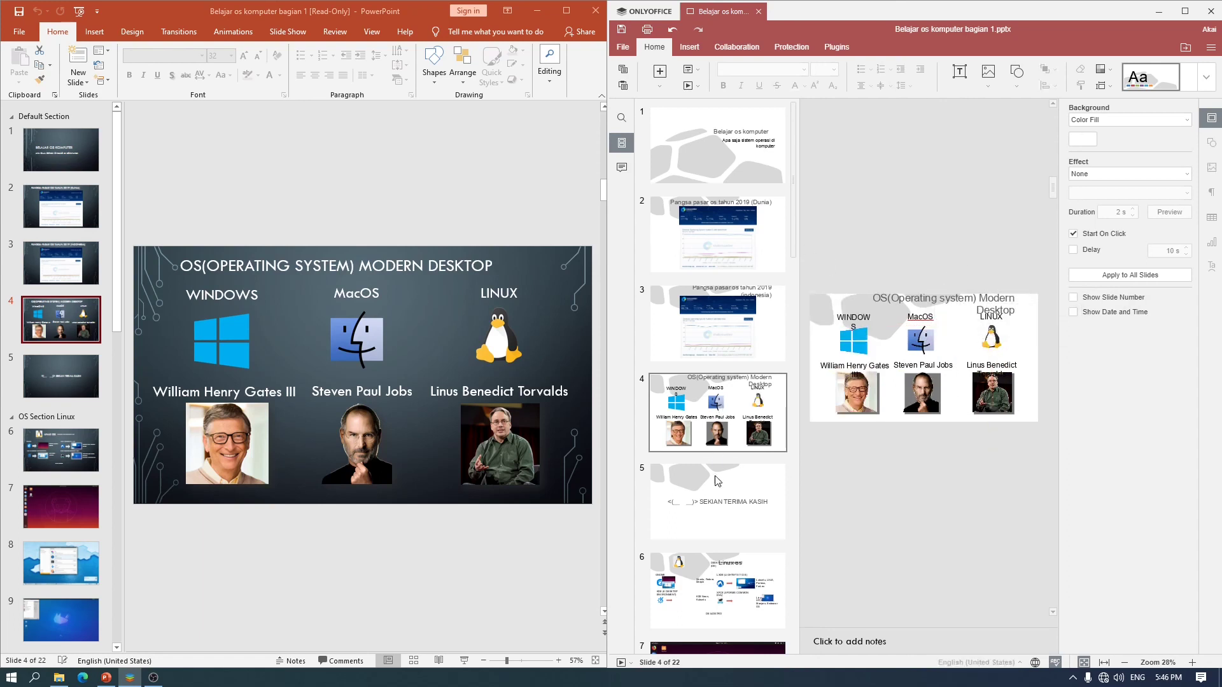
# Step: Check slide 5, return to slide 4's Windows logo, then focus PowerPoint
pyautogui.click(715, 500)
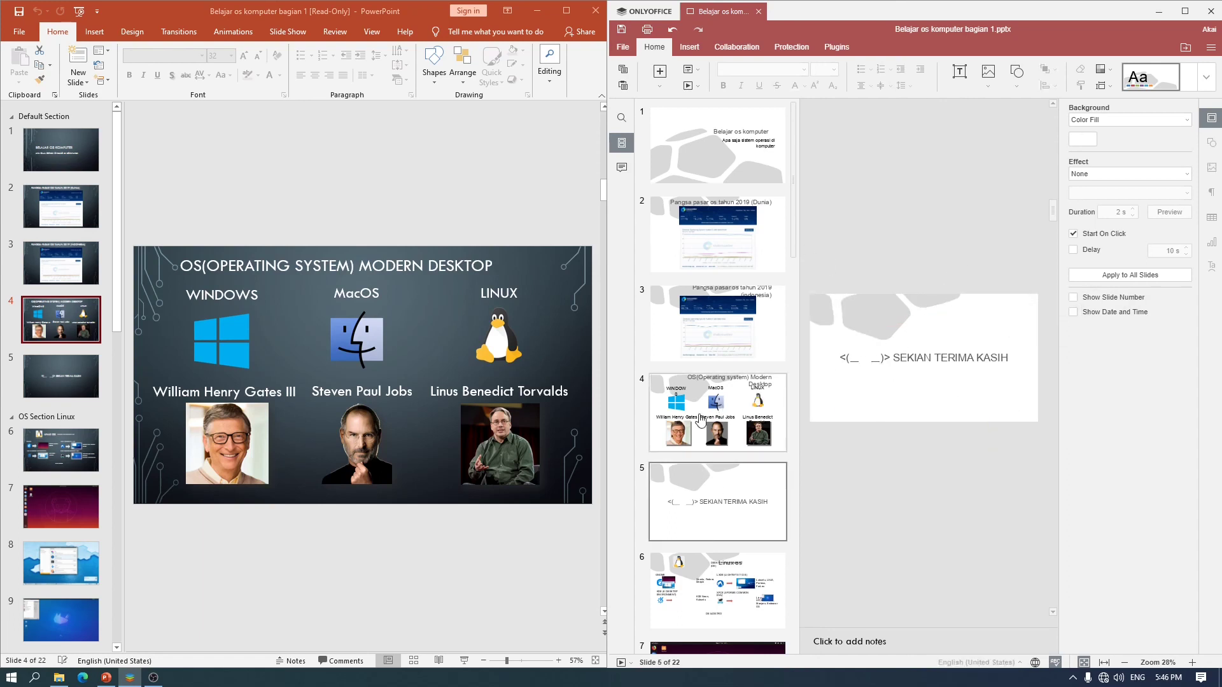
pyautogui.click(686, 431)
pyautogui.click(865, 352)
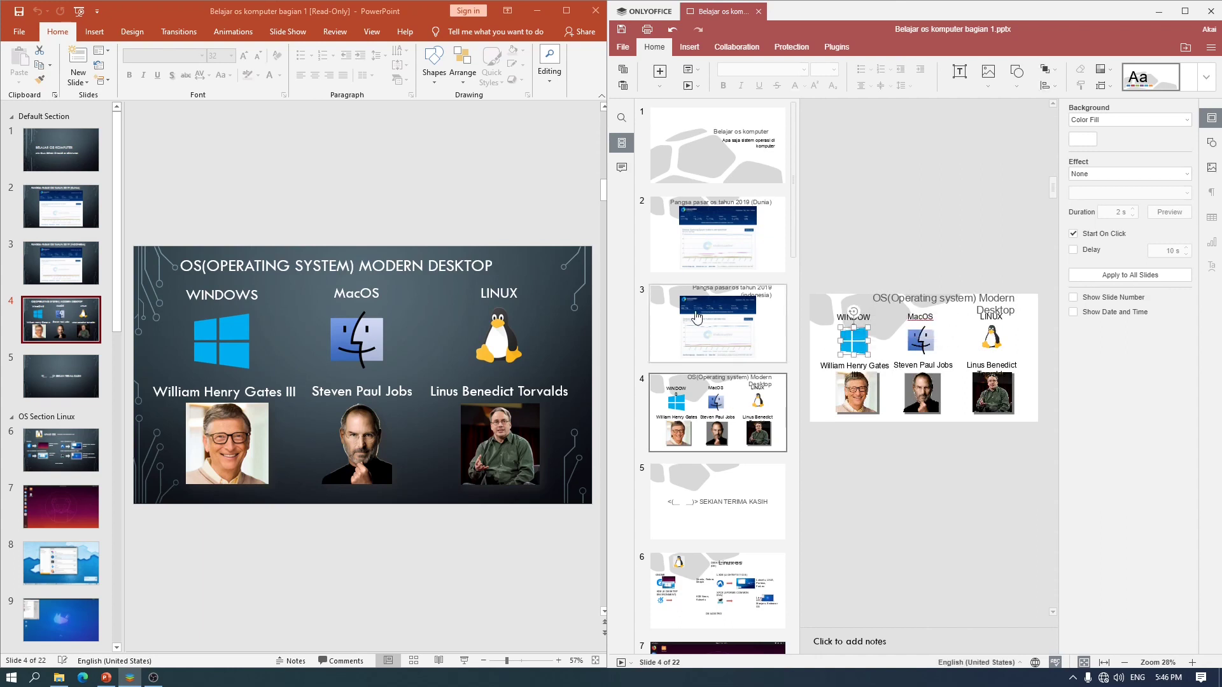
pyautogui.click(229, 328)
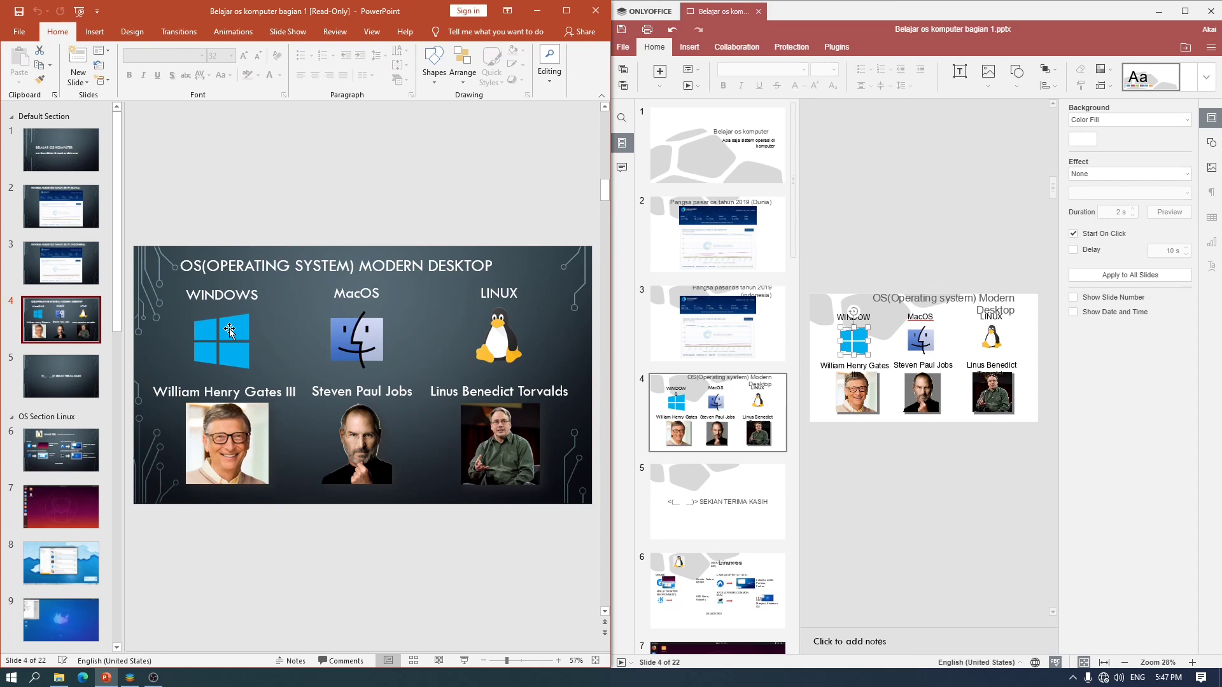
# Step: Compare the Windows logo, MacOS and Linux columns on slide 4 in both apps
pyautogui.click(230, 331)
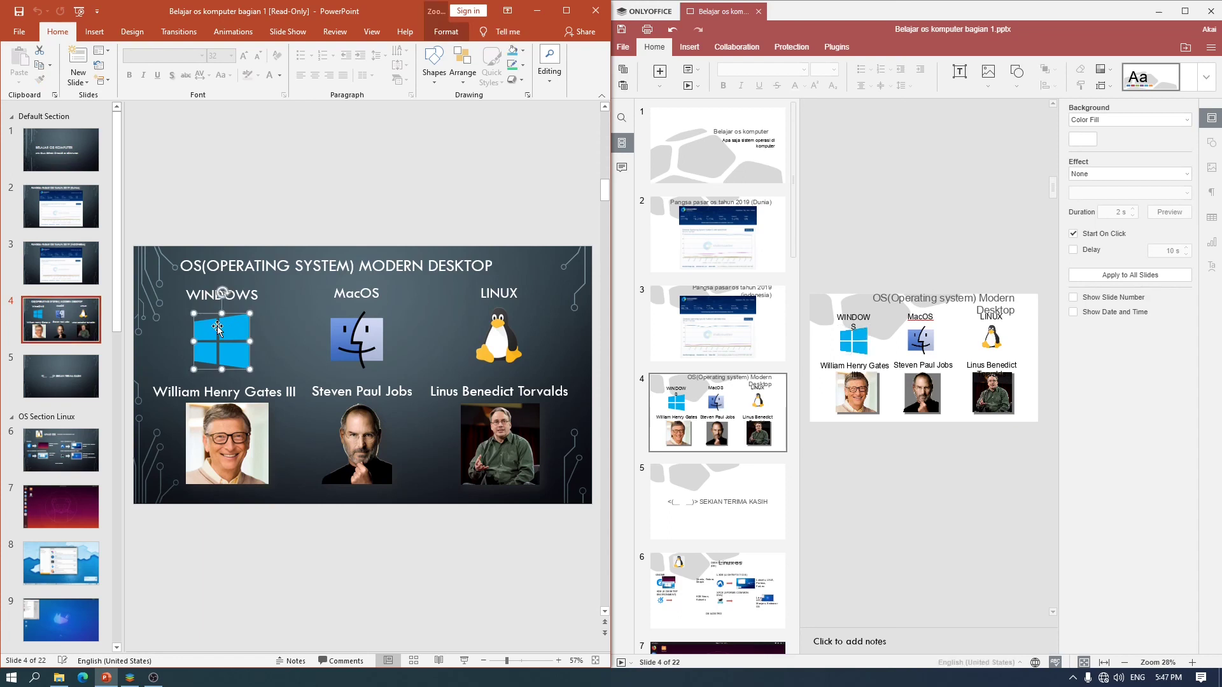
pyautogui.click(857, 340)
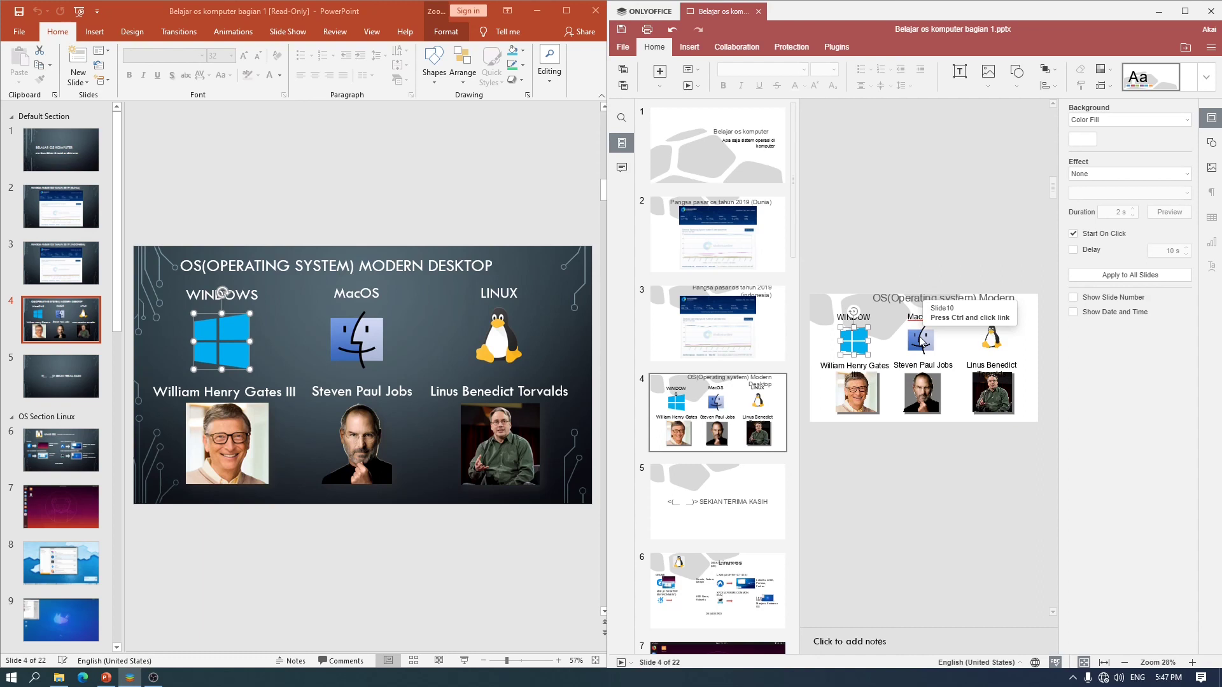
pyautogui.click(921, 341)
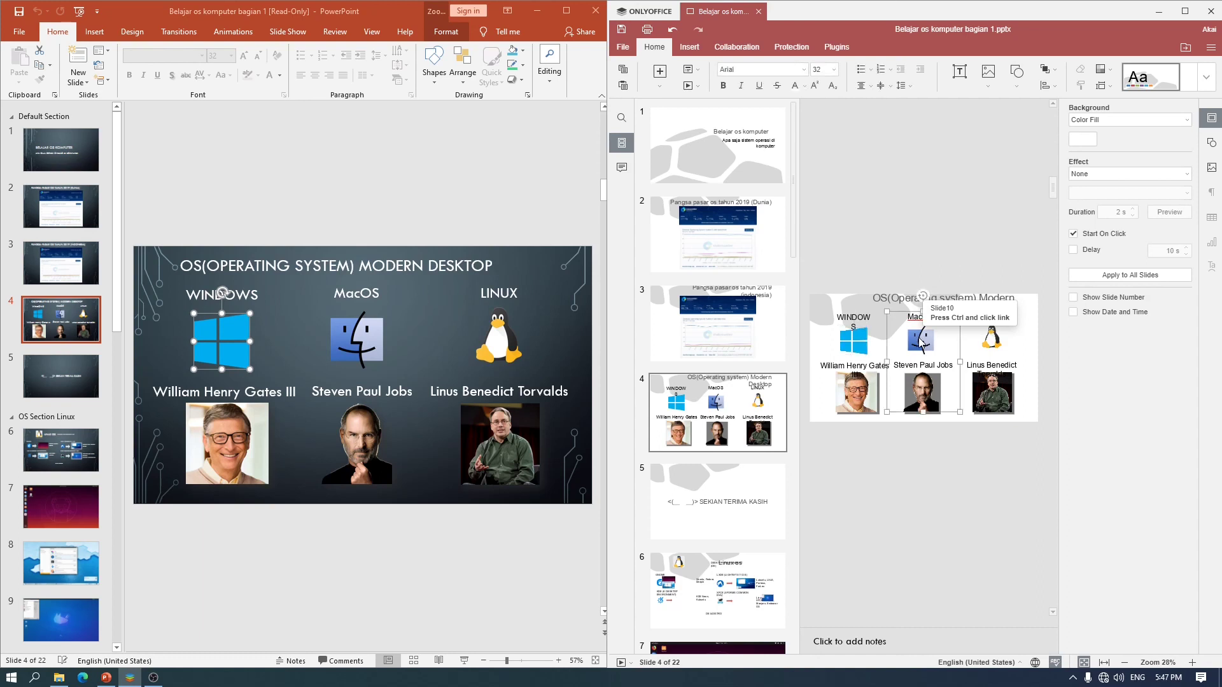
pyautogui.click(860, 353)
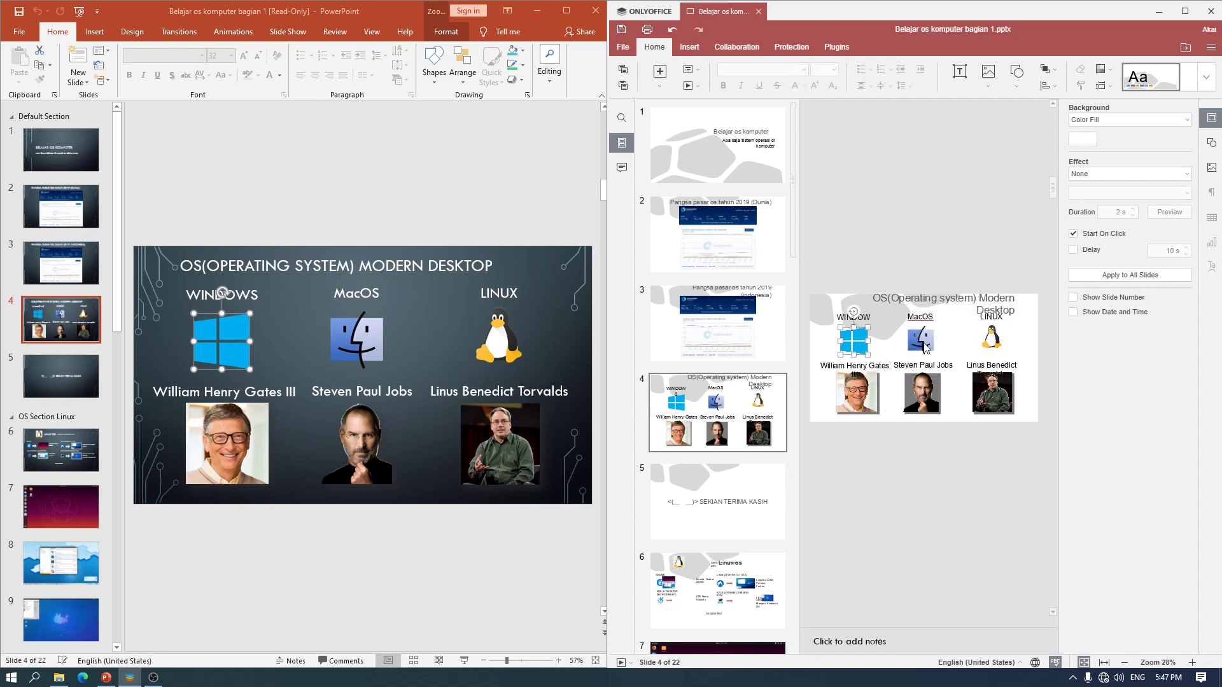
pyautogui.click(991, 347)
# Step: Show slide 6, the Linux OS desktop environments slide, in ONLYOFFICE and PowerPoint
pyautogui.scroll(-3, 738, 311)
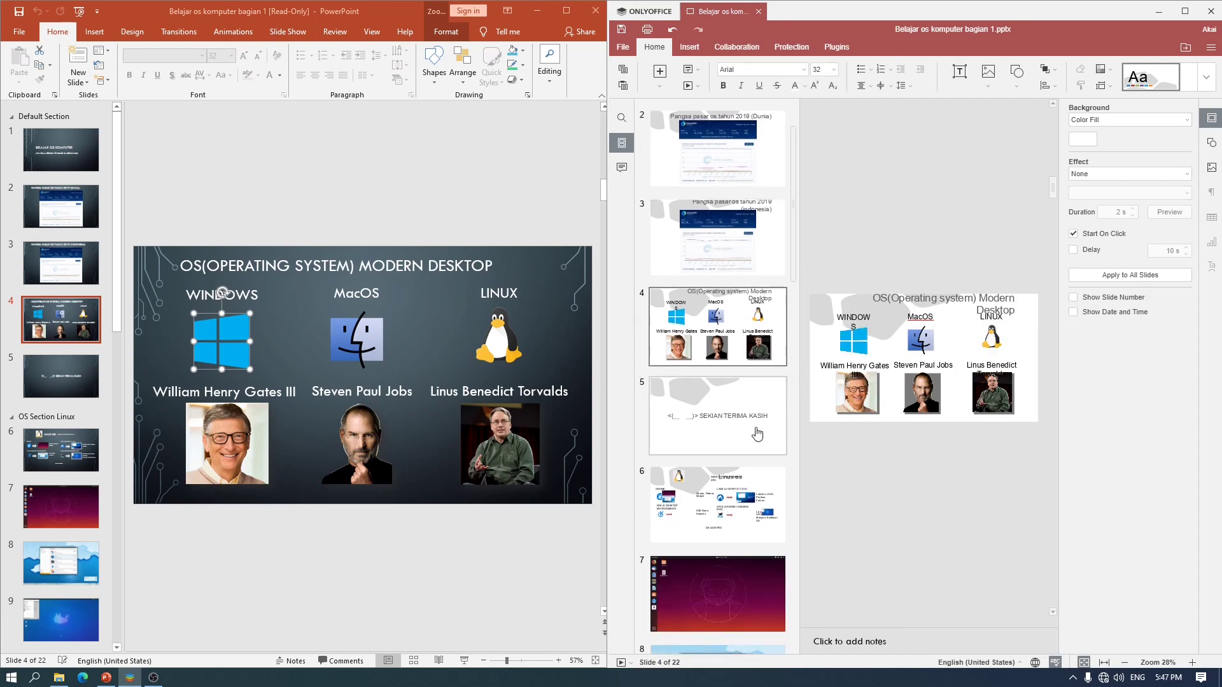
pyautogui.scroll(3, 738, 446)
pyautogui.click(739, 572)
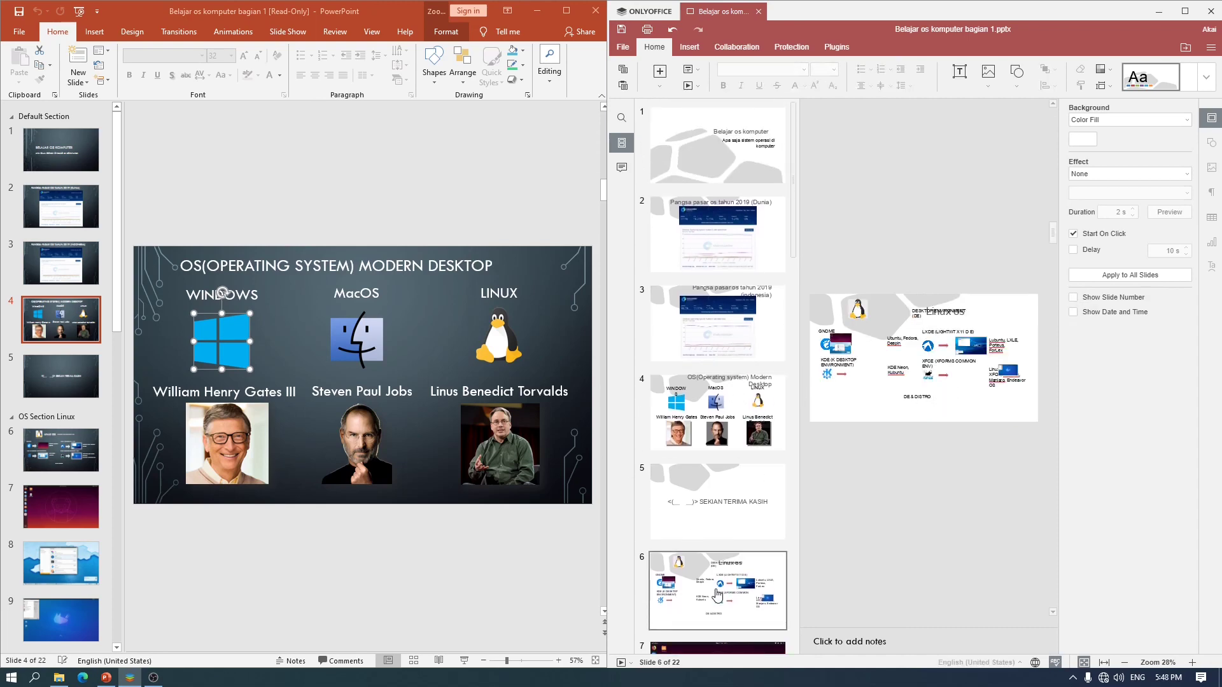
pyautogui.click(61, 449)
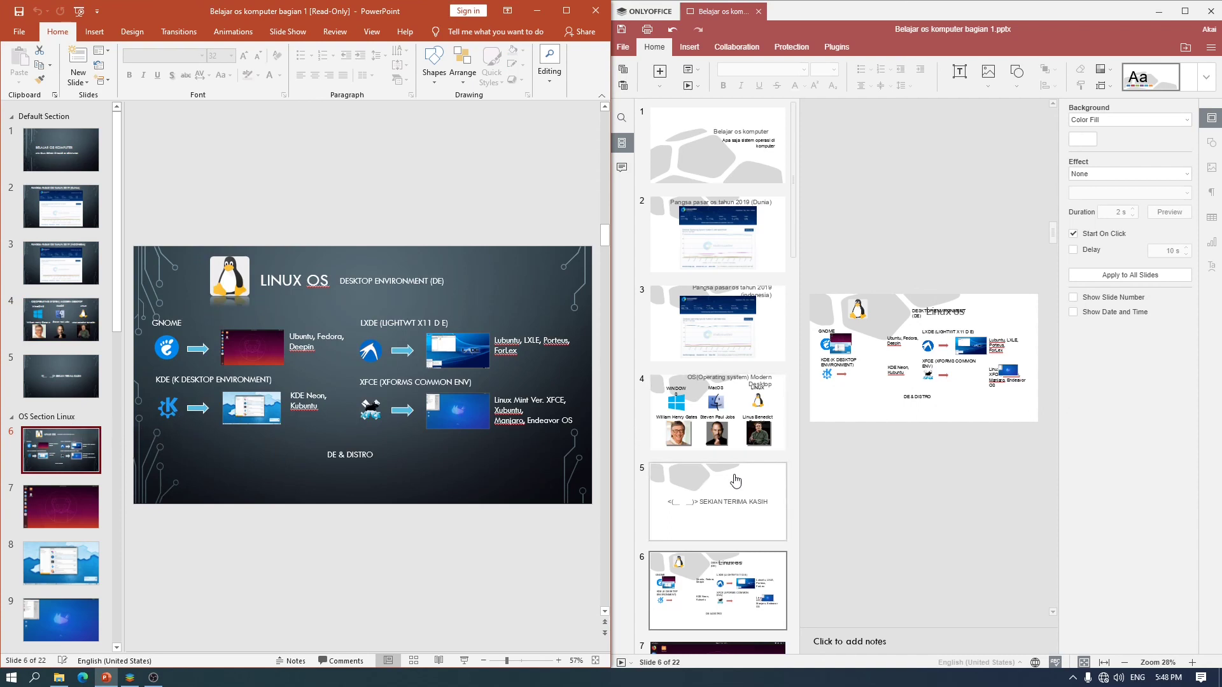
# Step: Scroll down through the slides to the Linux OS slide
pyautogui.scroll(-1, 736, 471)
pyautogui.scroll(-1, 736, 464)
pyautogui.scroll(-1, 738, 458)
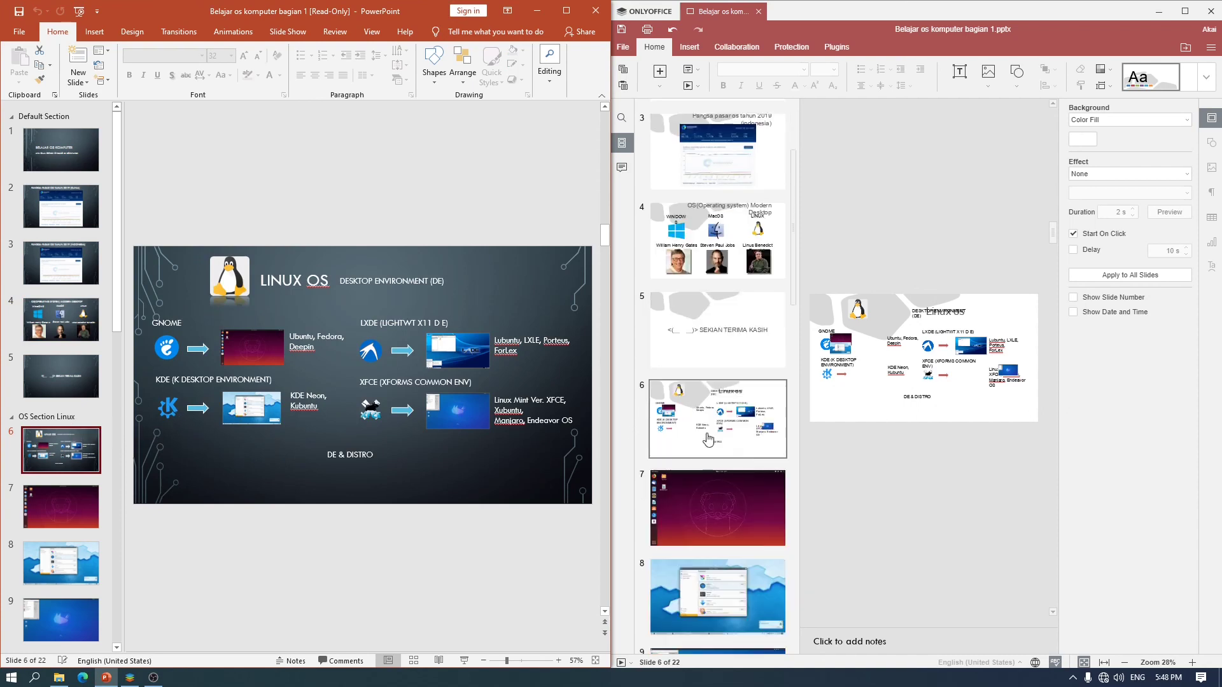
pyautogui.scroll(-1, 703, 433)
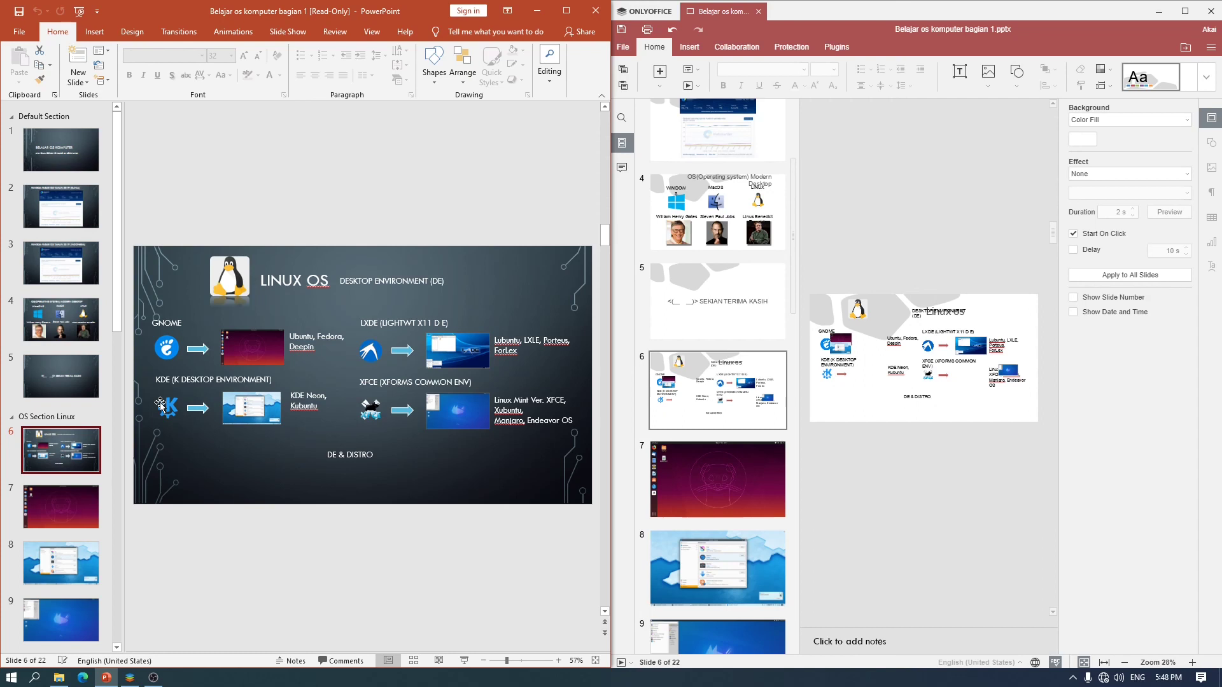
# Step: Zoom the ONLYOFFICE slide to 50% and pan horizontally across the Linux OS slide
pyautogui.click(825, 452)
pyautogui.scroll(3, 852, 411)
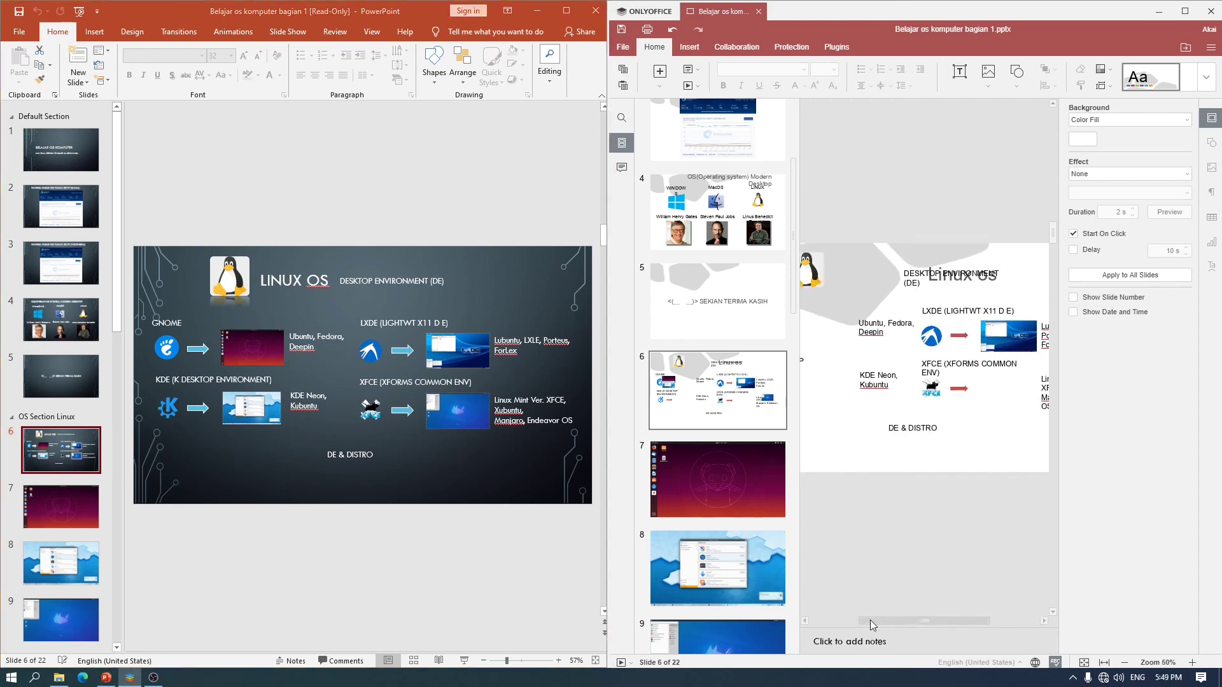
pyautogui.moveTo(869, 620); pyautogui.dragTo(831, 621)
pyautogui.hscroll(3, 988, 434)
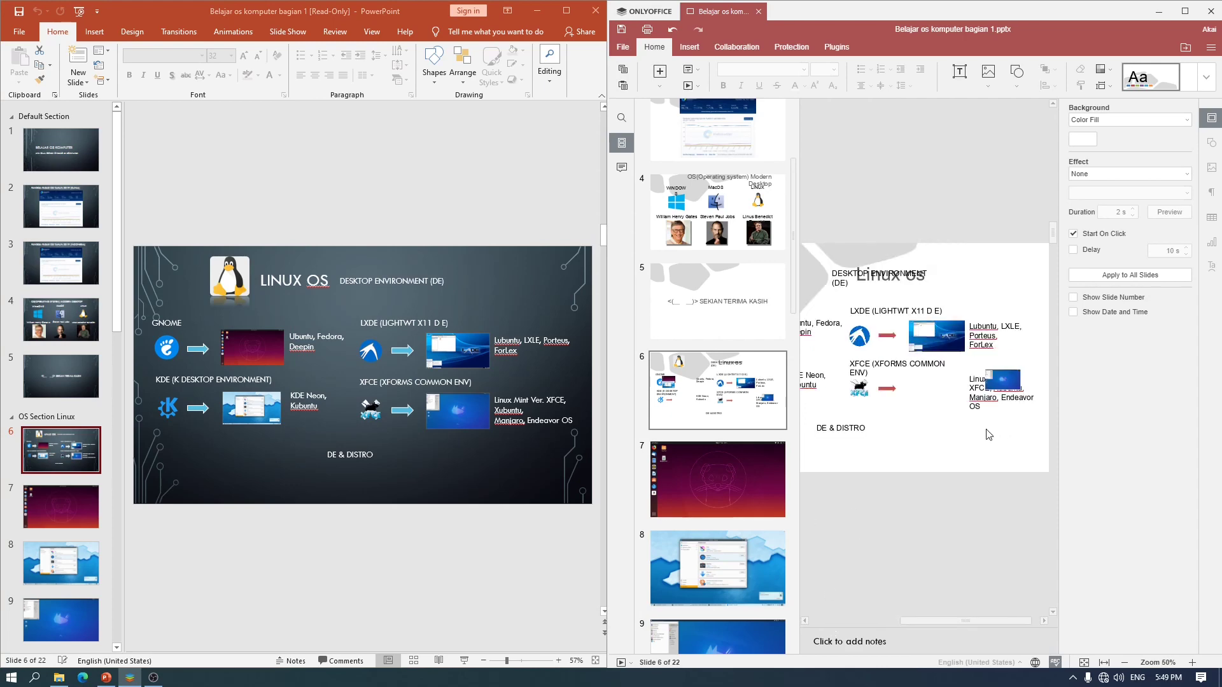
# Step: Select slide 11, Versi rilis MacOS, in both the ONLYOFFICE and PowerPoint thumbnail panes
pyautogui.scroll(-2, 872, 611)
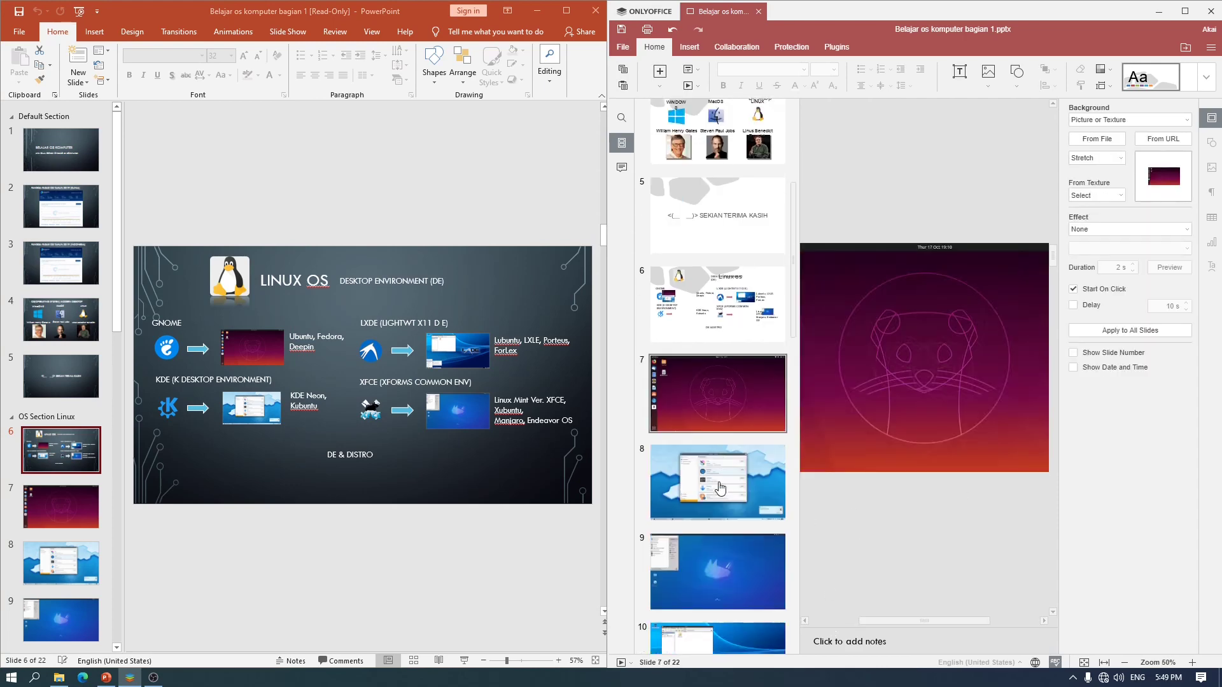
pyautogui.scroll(-5, 719, 488)
pyautogui.click(718, 445)
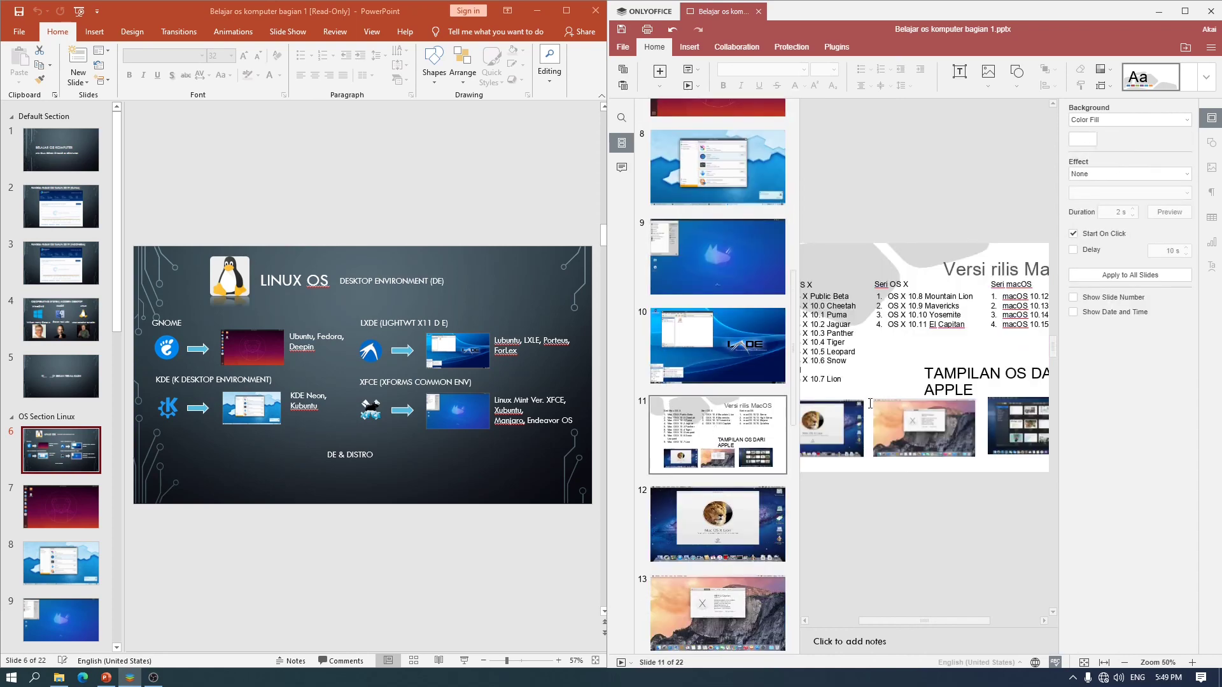
pyautogui.scroll(-3, 32, 484)
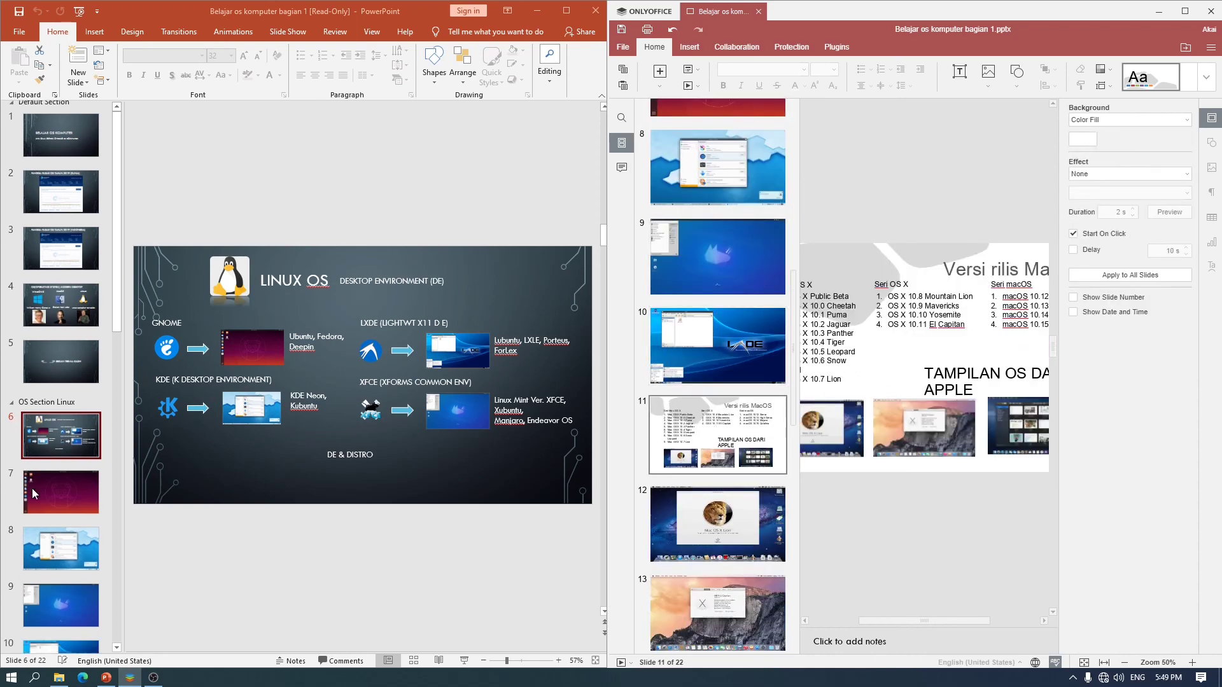
pyautogui.scroll(-2, 33, 496)
pyautogui.click(35, 533)
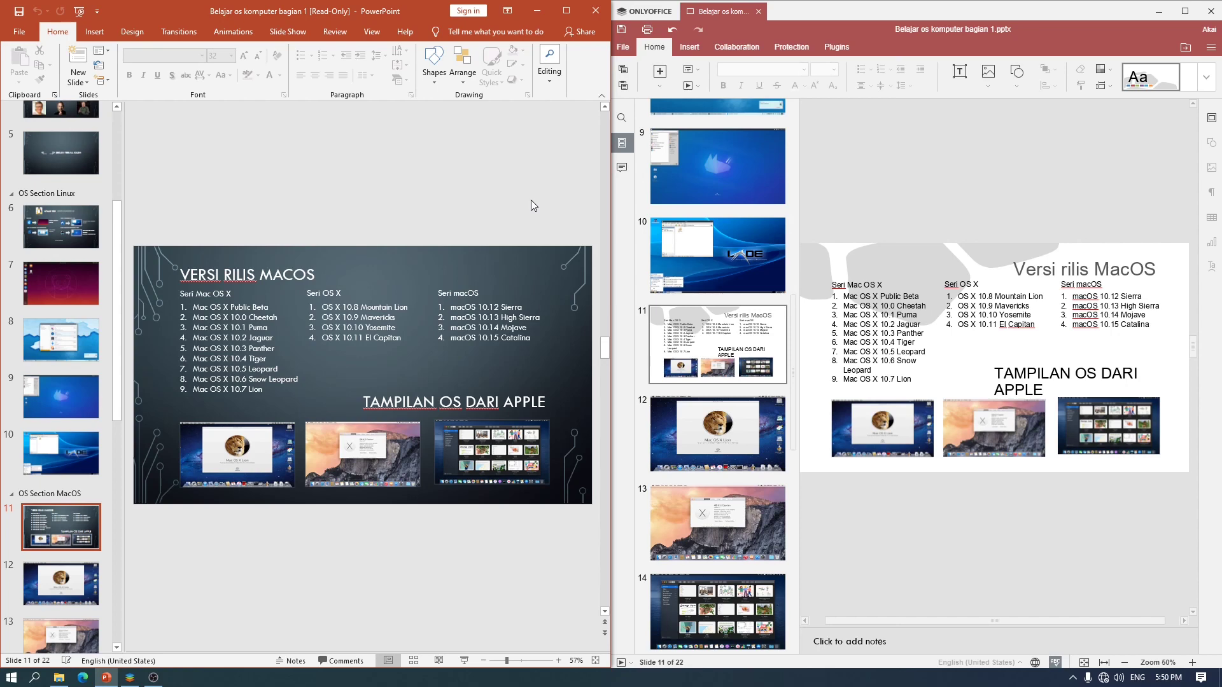
pyautogui.click(884, 204)
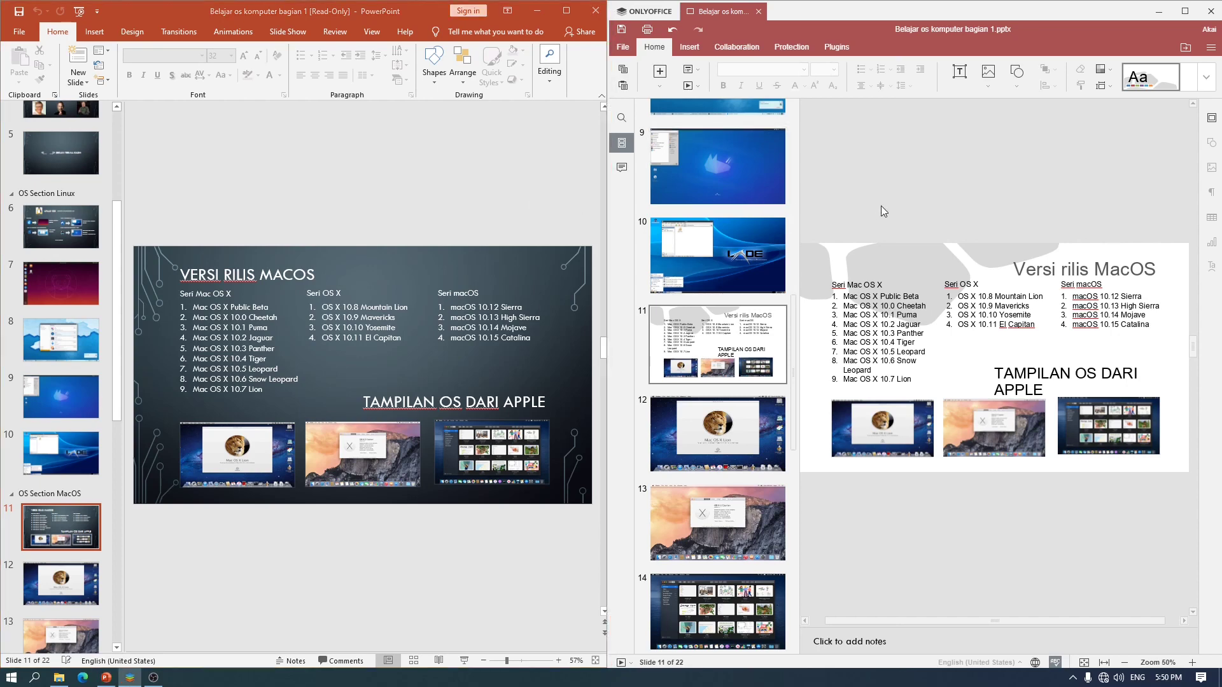